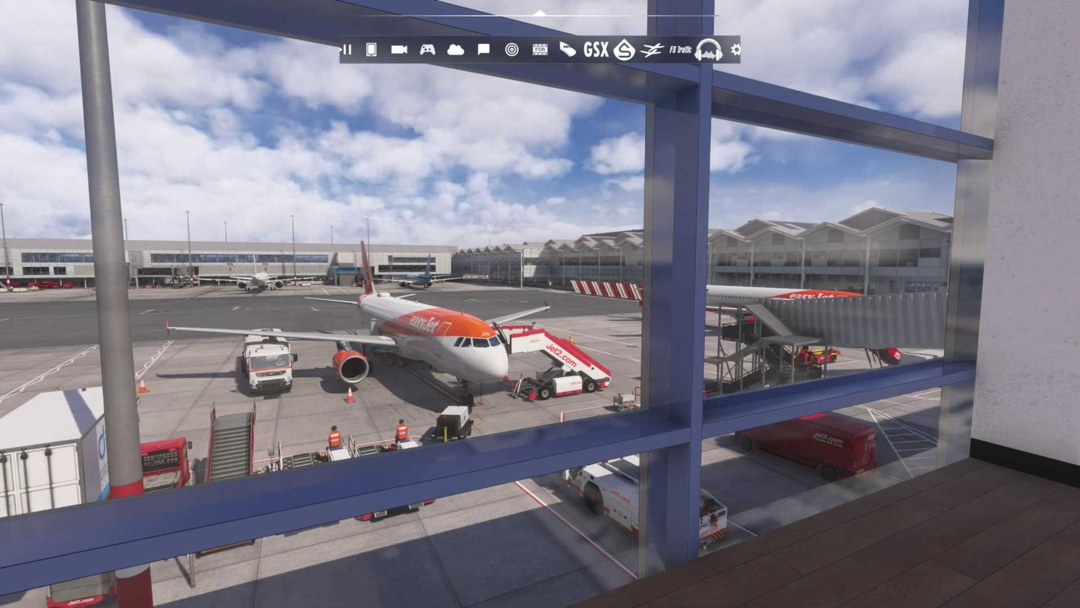
Step: Bring the BeyondATC window over the simulator to view its Flight page, and move it away again
drag(568, 0, 465, 111)
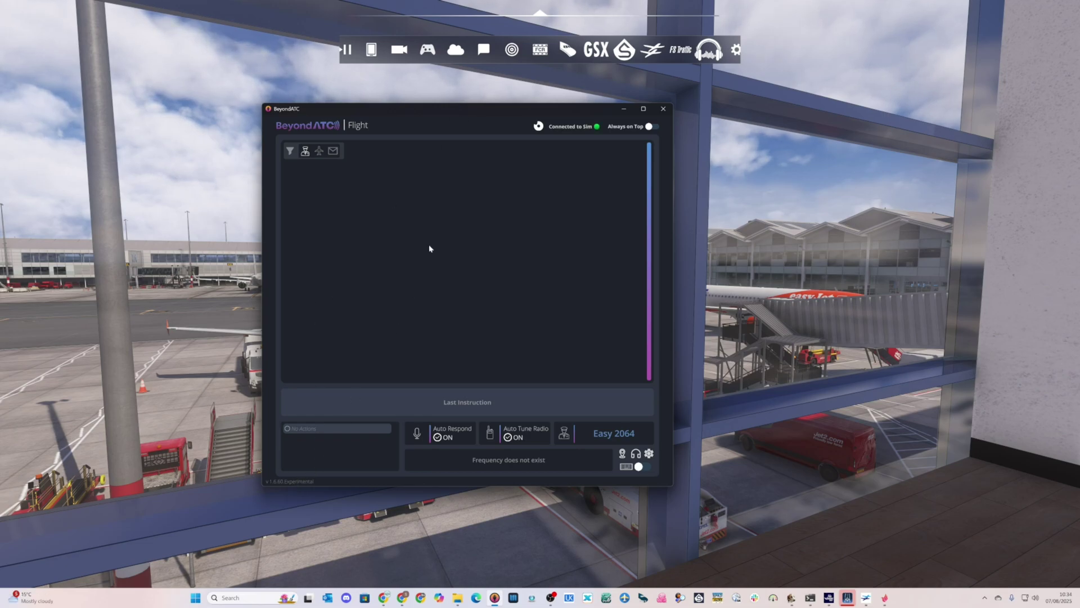
drag(471, 113, 603, 0)
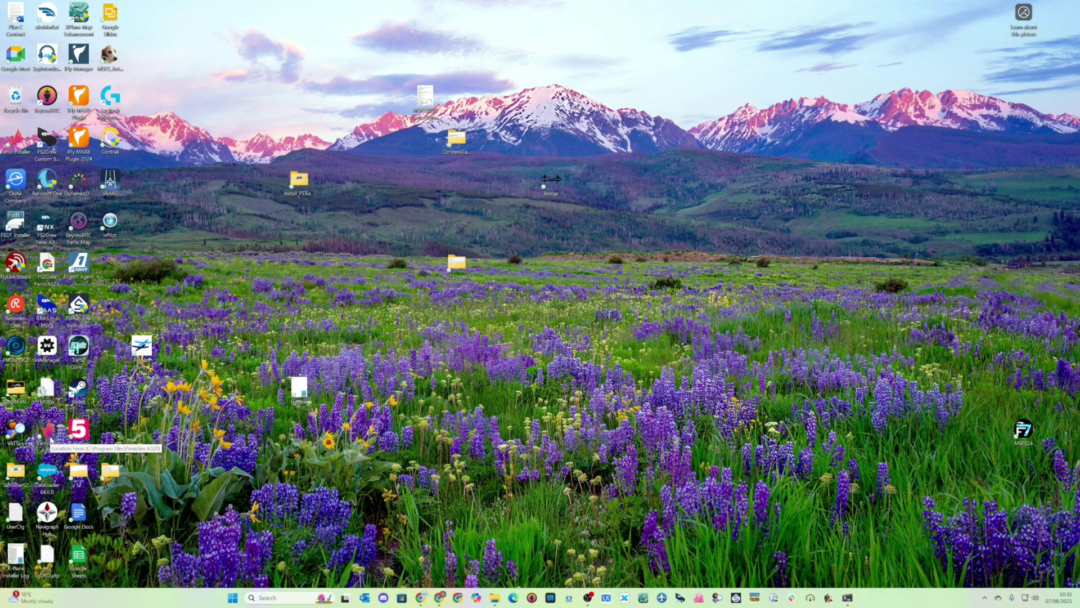
Step: Switch to the Fenix configuration app and apply BeyondATC as the ACARS service
double_click(47, 433)
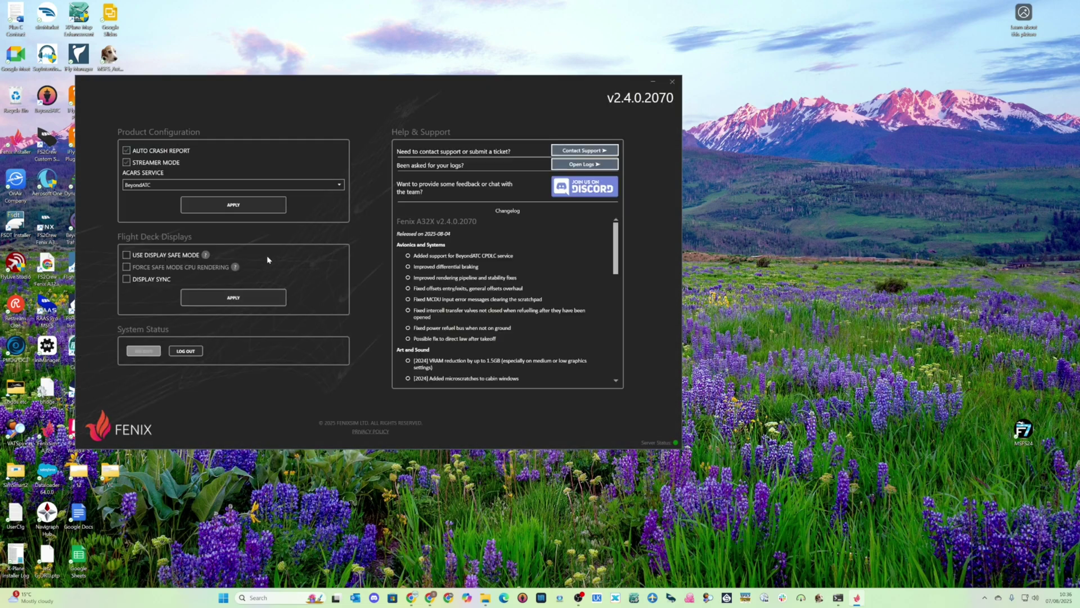
click(135, 187)
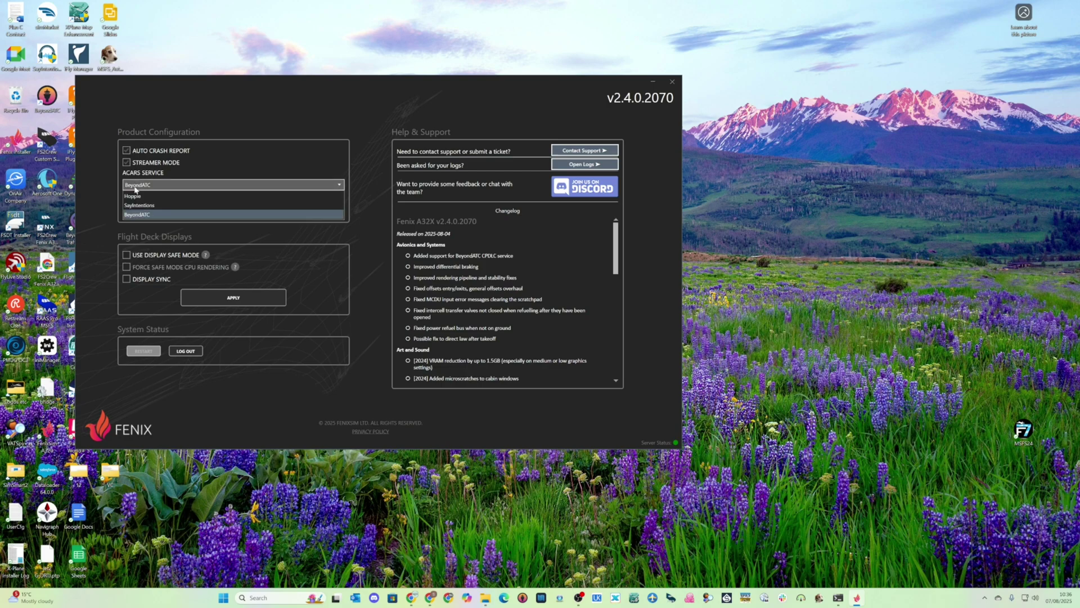
click(145, 215)
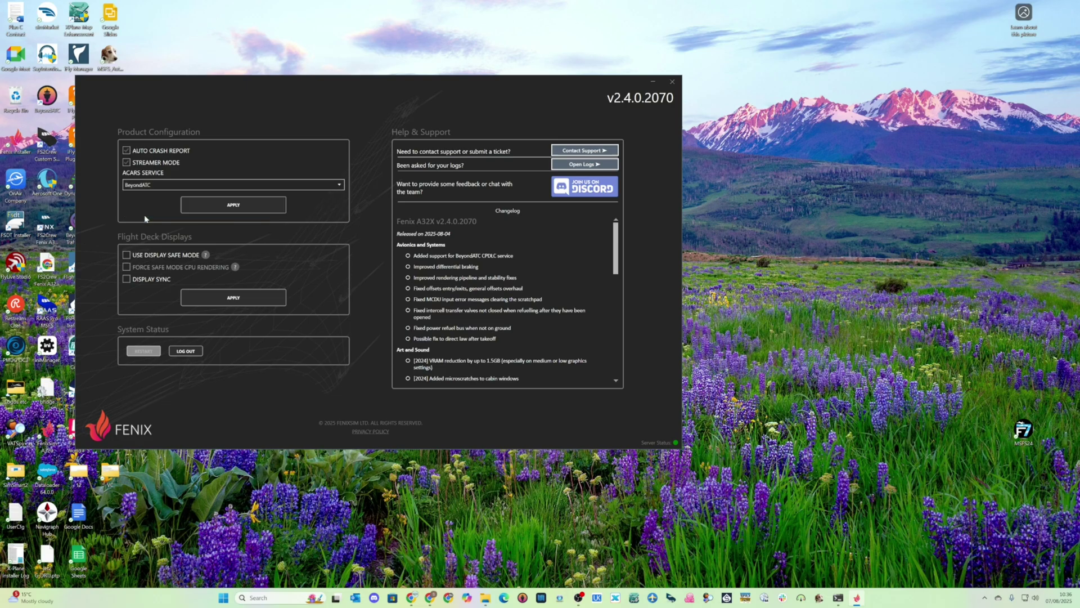
click(203, 207)
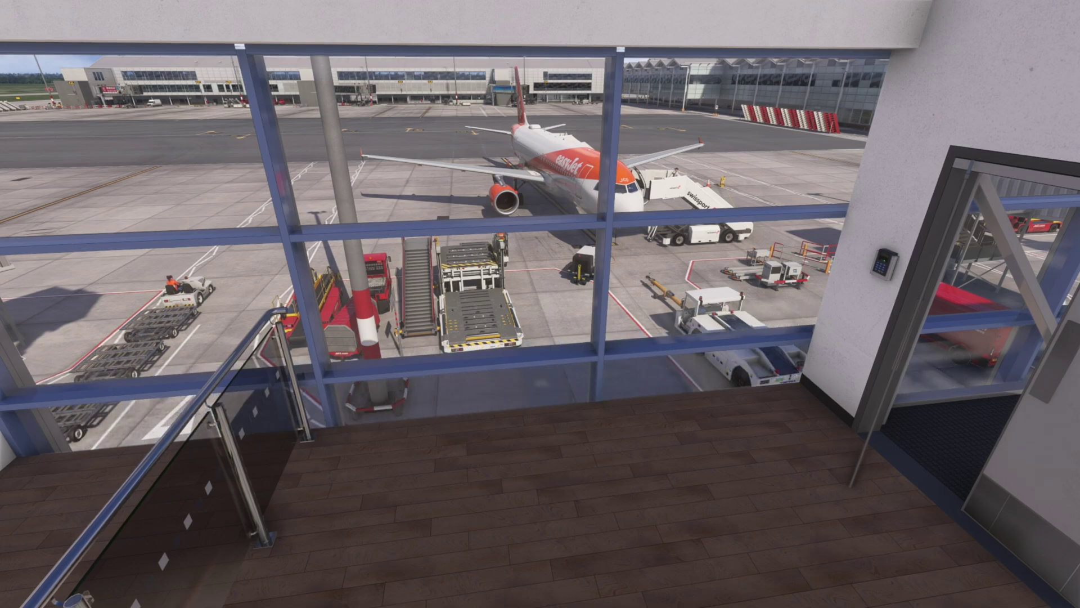
Step: Start a flight session in BeyondATC to connect it to the simulator, and return to the simulator
mouse_move(540, 16)
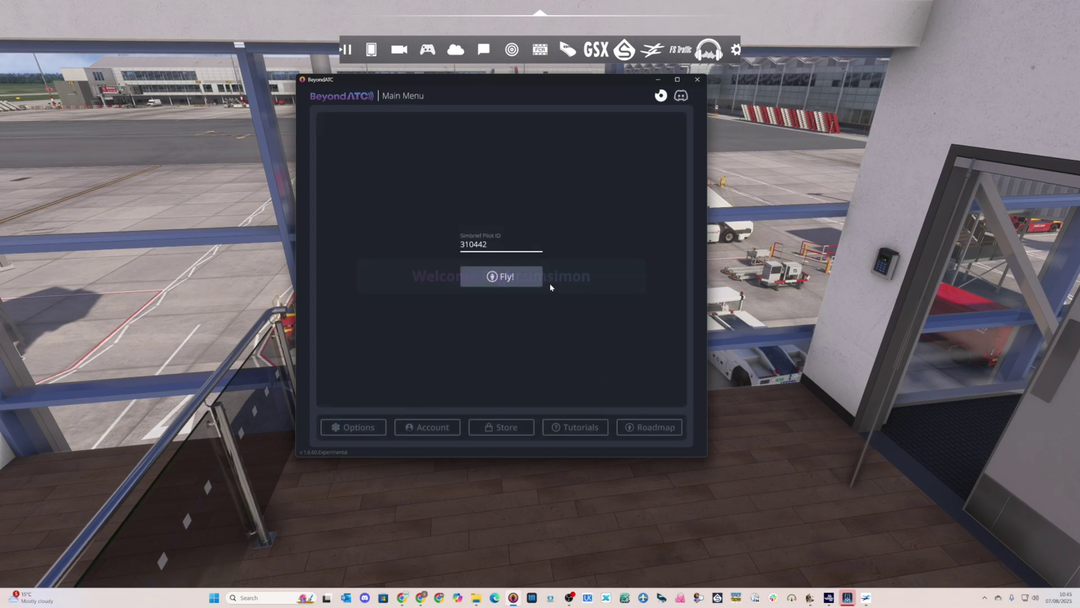
click(512, 281)
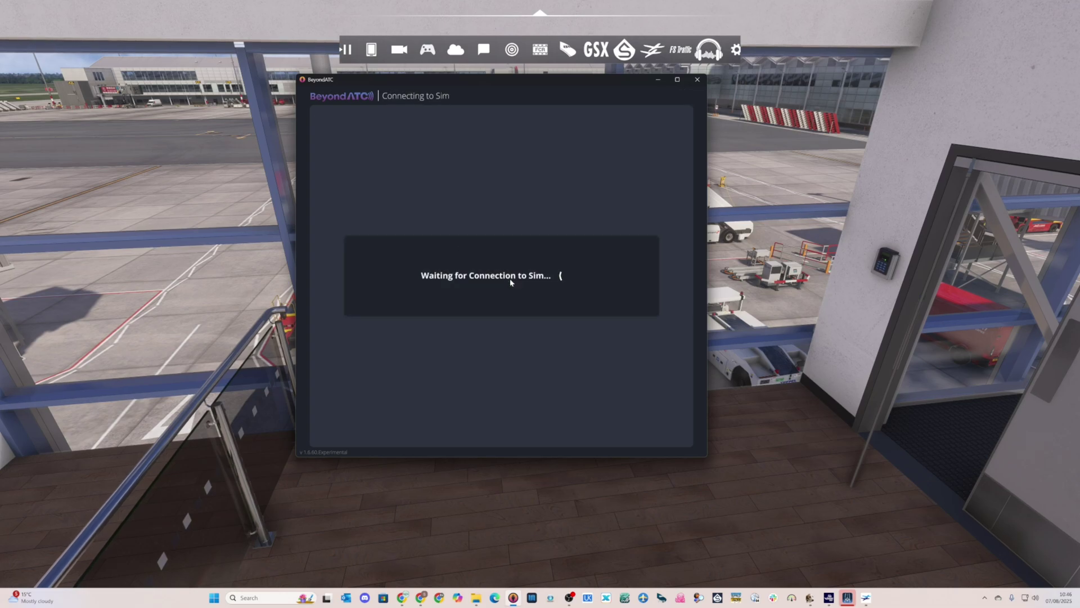
click(741, 208)
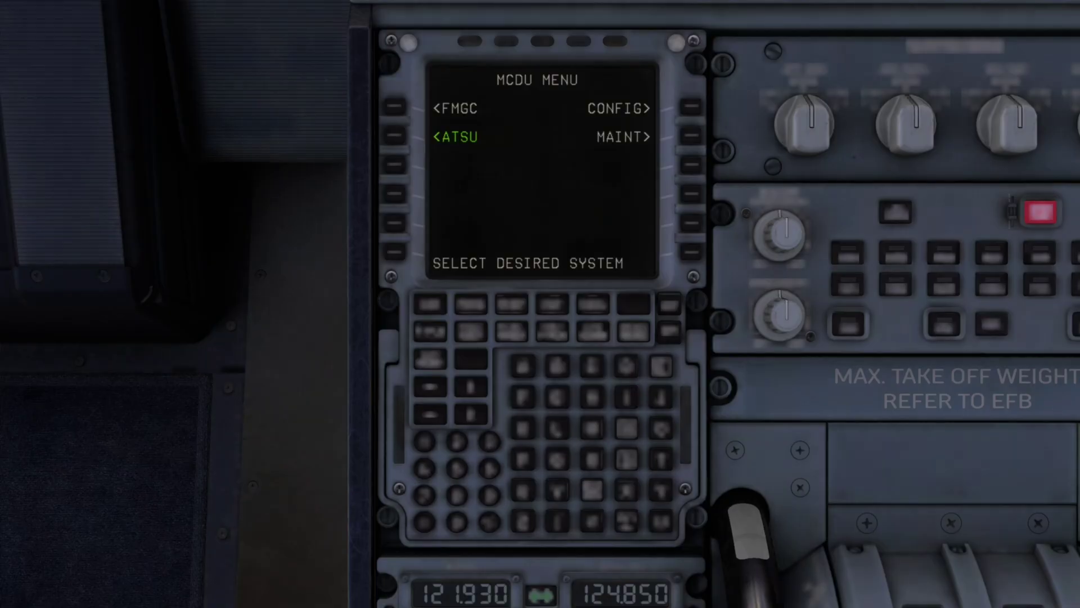
Step: Open the AOC flight initialisation page of the ATSU datalink on the MCDU
key(ctrl+space)
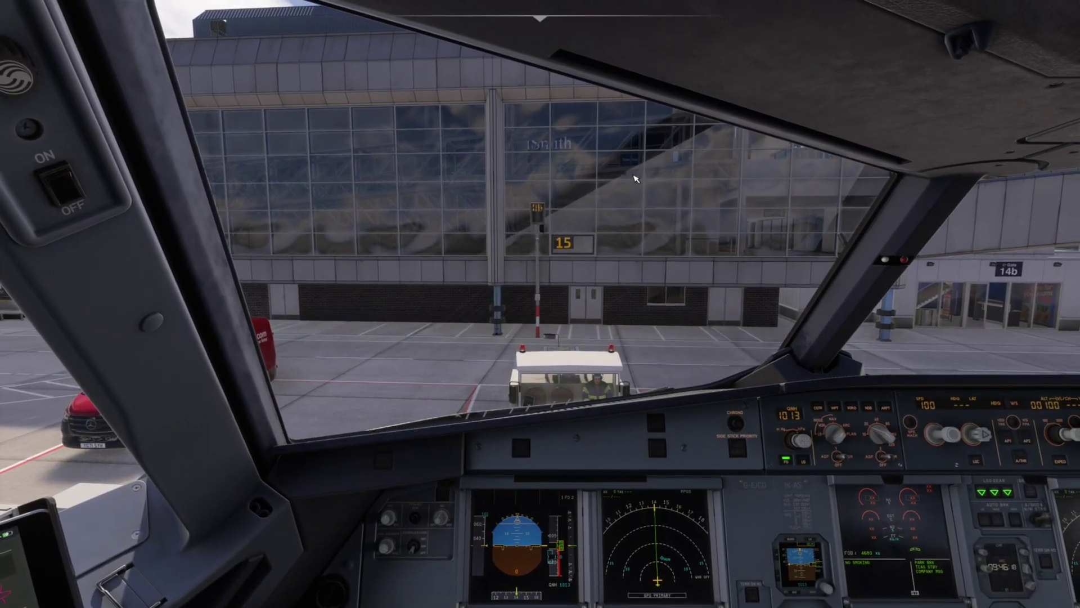
drag(637, 179, 632, 128)
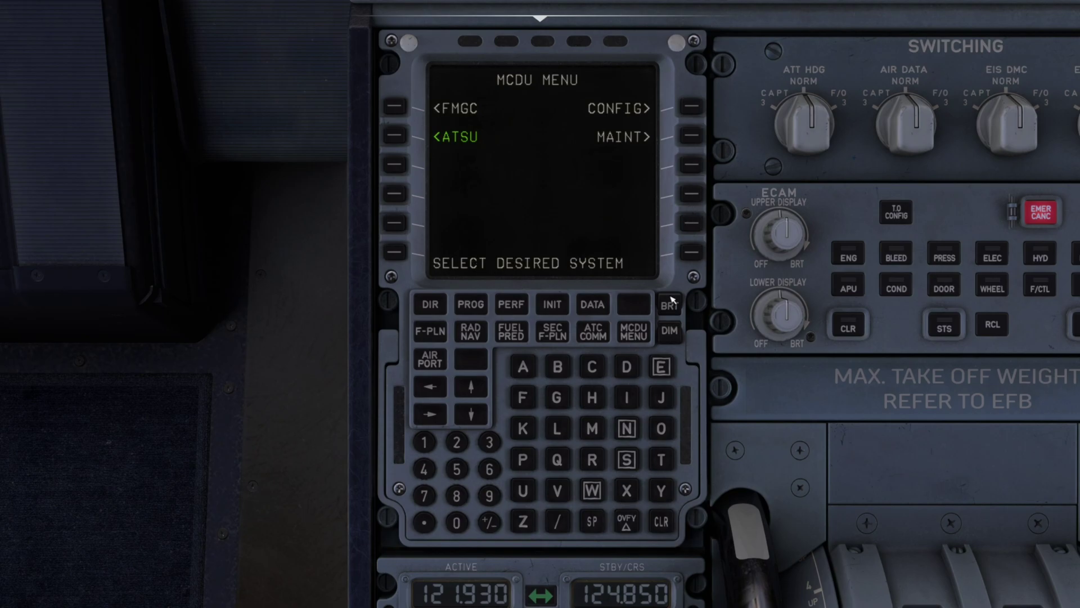
click(395, 136)
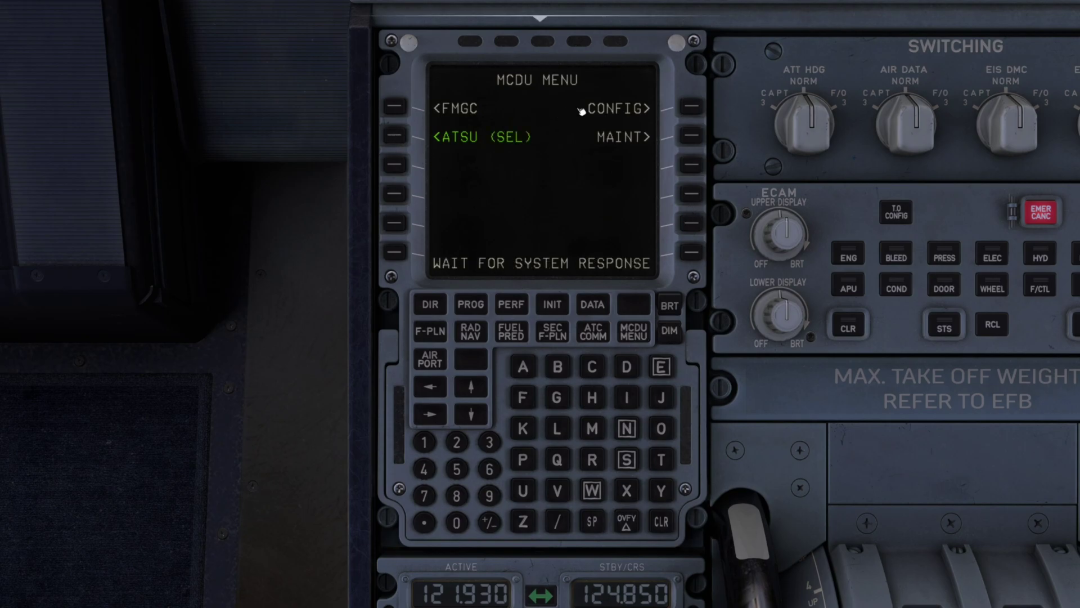
click(690, 112)
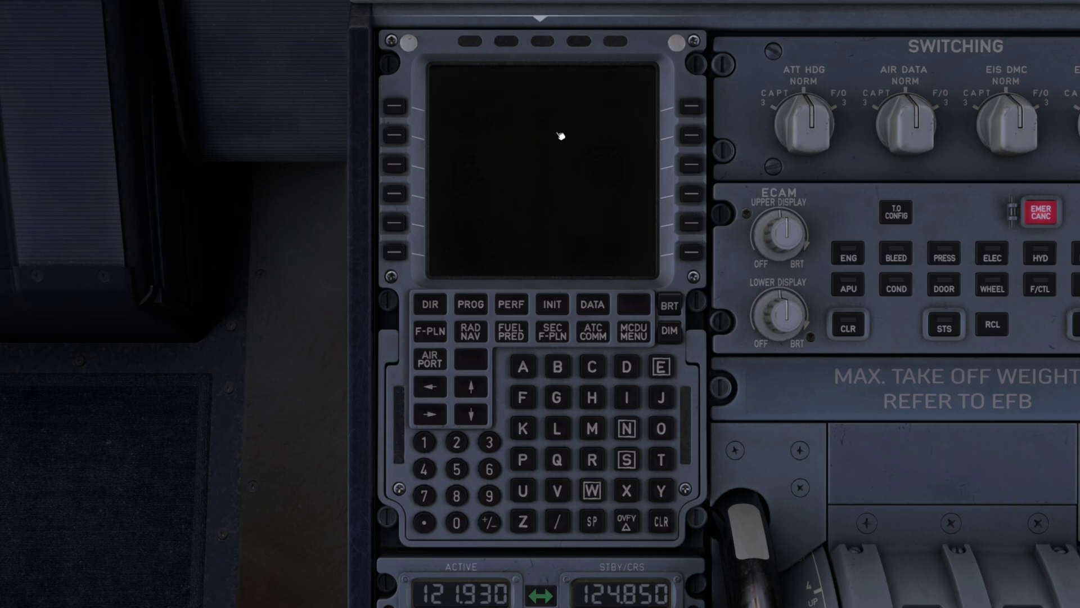
click(395, 108)
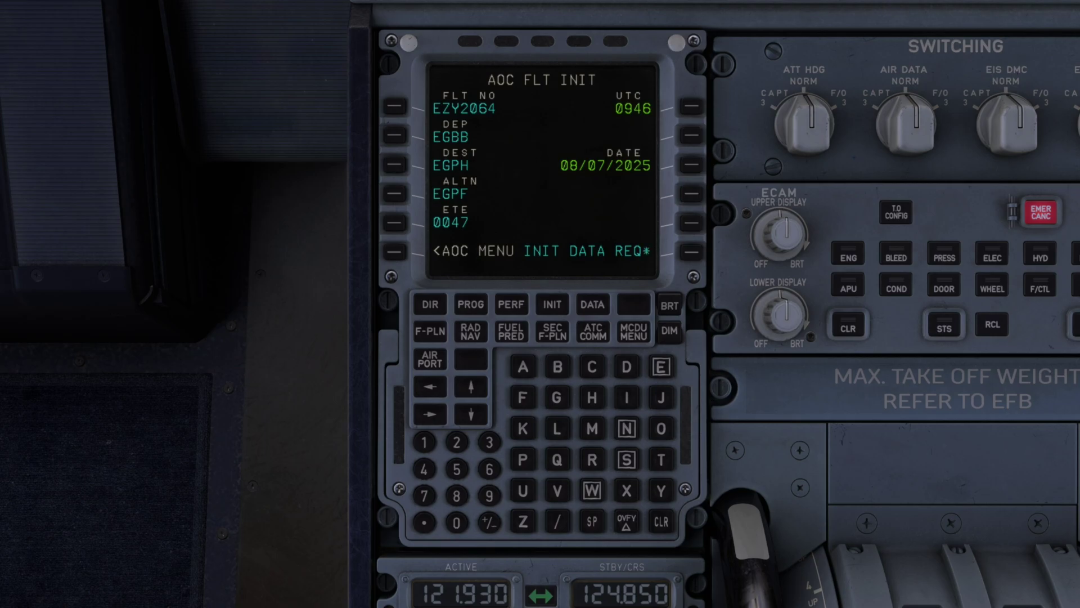
Step: Enter flight number EZY2064 on the MCDU INIT page
click(559, 309)
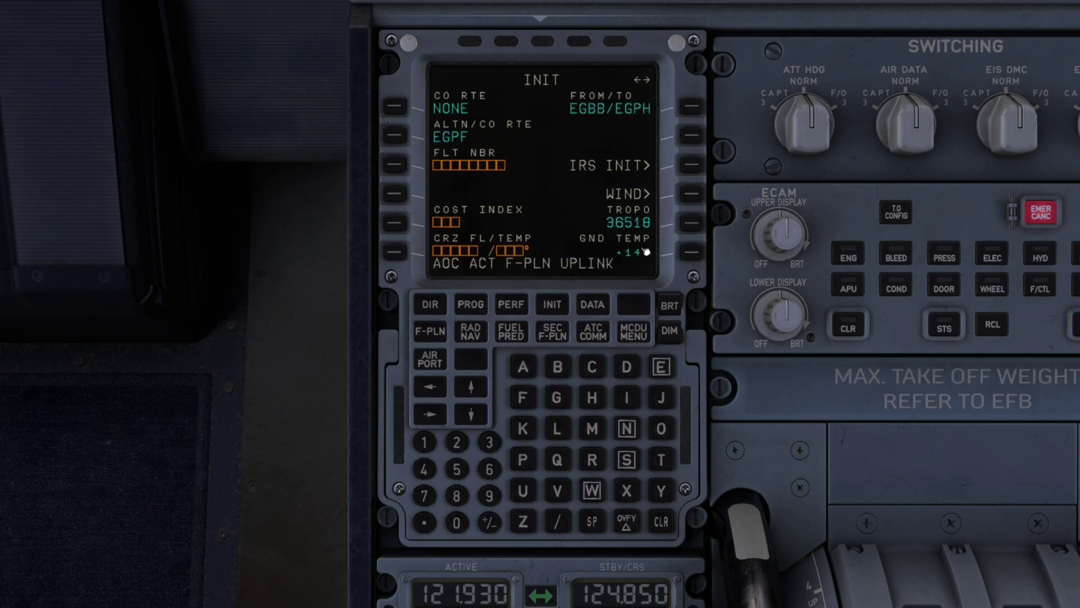
click(660, 370)
click(524, 519)
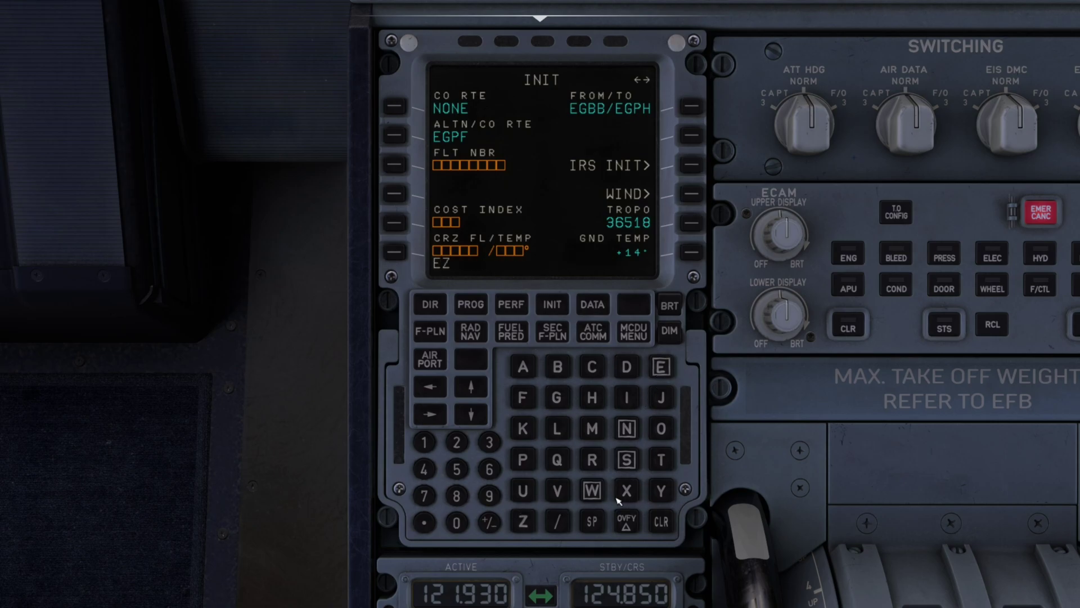
click(660, 494)
click(458, 443)
click(457, 520)
click(490, 470)
click(431, 467)
click(397, 168)
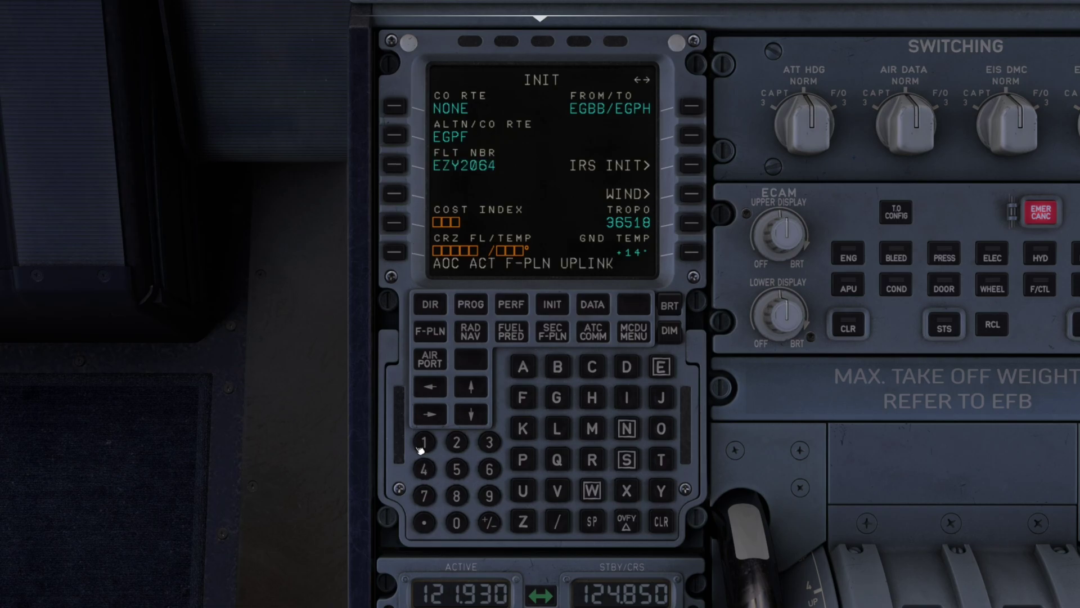
Step: Set the cost index to 4 and the cruise level to FL280 on the INIT page, and clear the scratchpad message
click(426, 466)
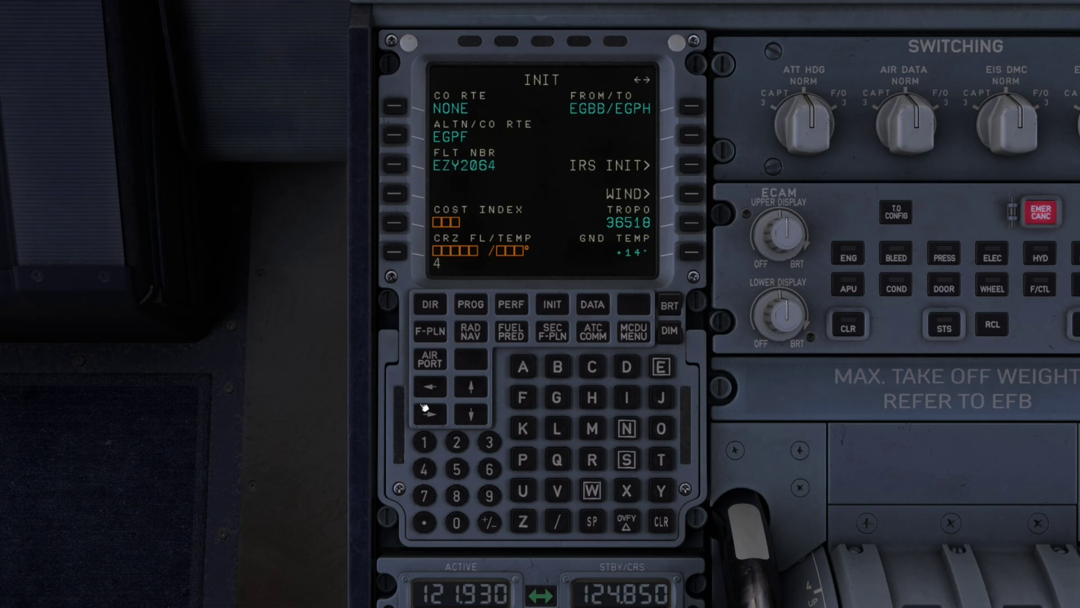
click(405, 228)
click(457, 442)
click(458, 495)
click(457, 520)
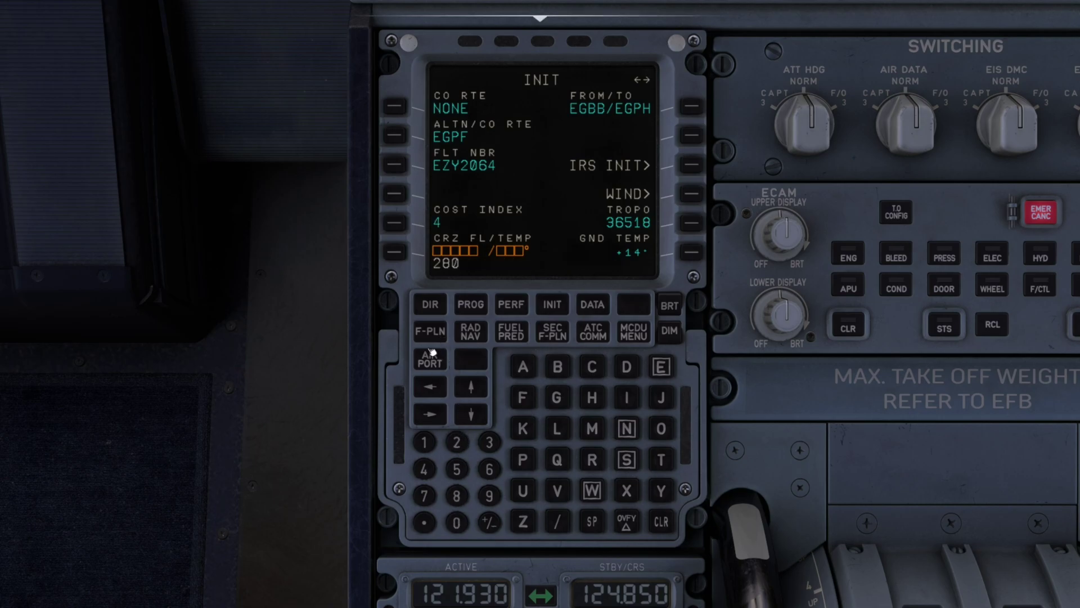
click(404, 255)
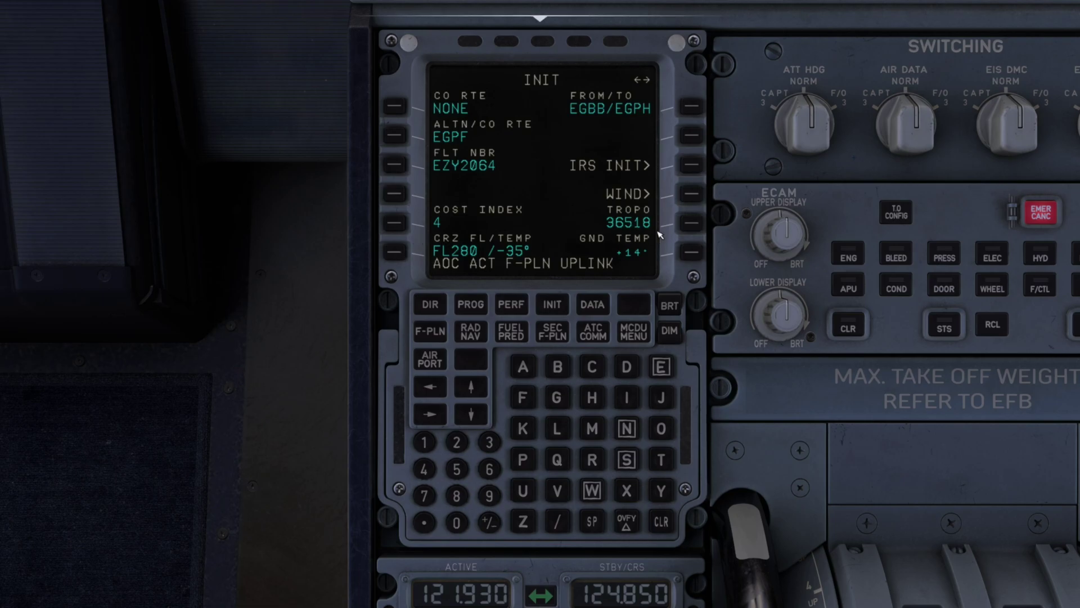
click(660, 523)
click(659, 523)
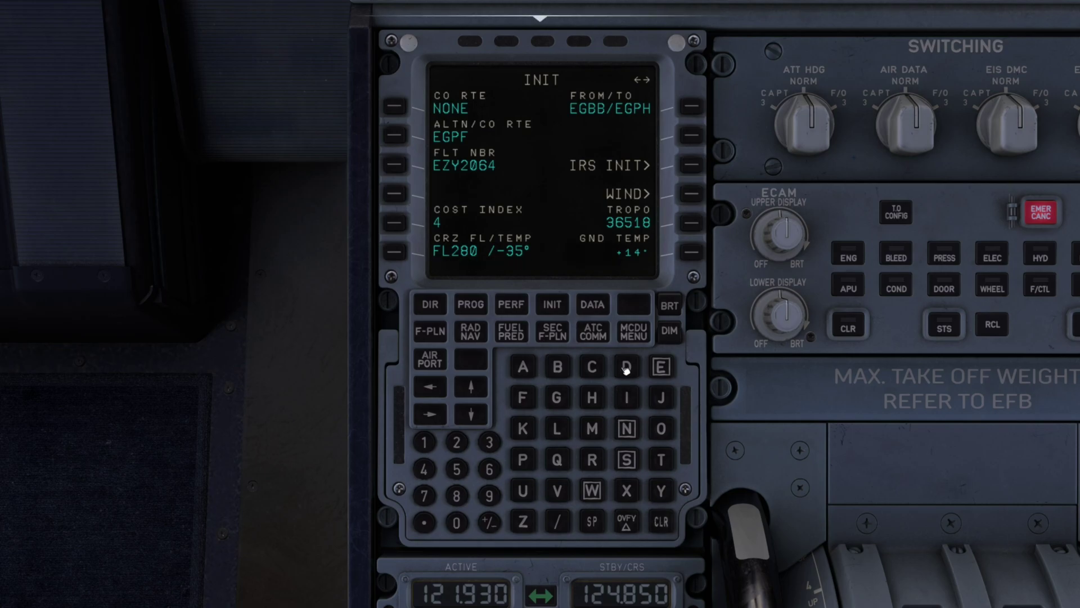
Step: Open the AOC departure request page among the ATSU ATC requests
click(635, 336)
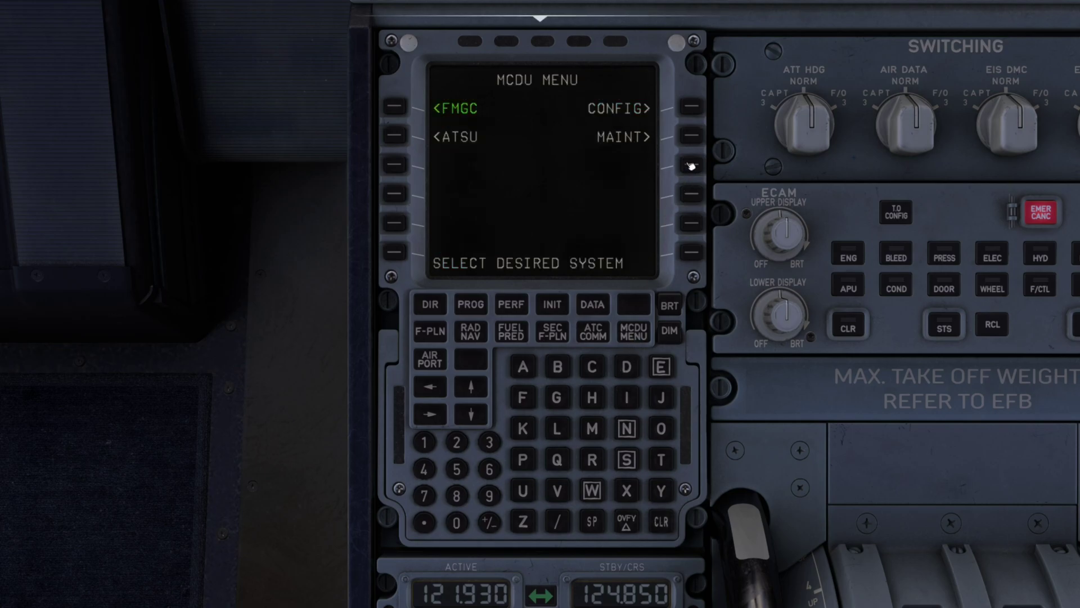
click(404, 136)
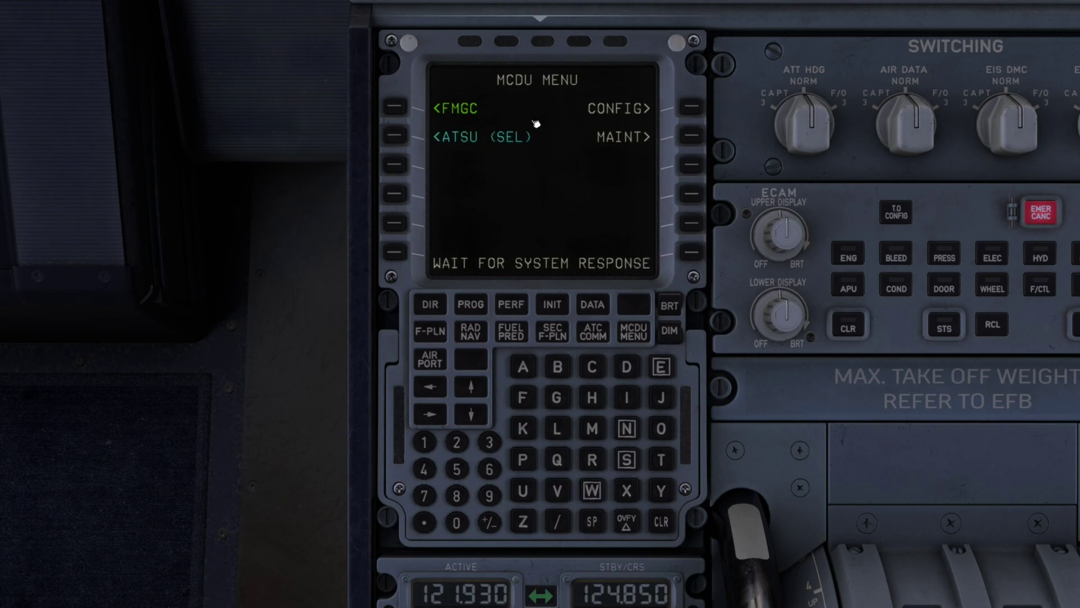
click(692, 107)
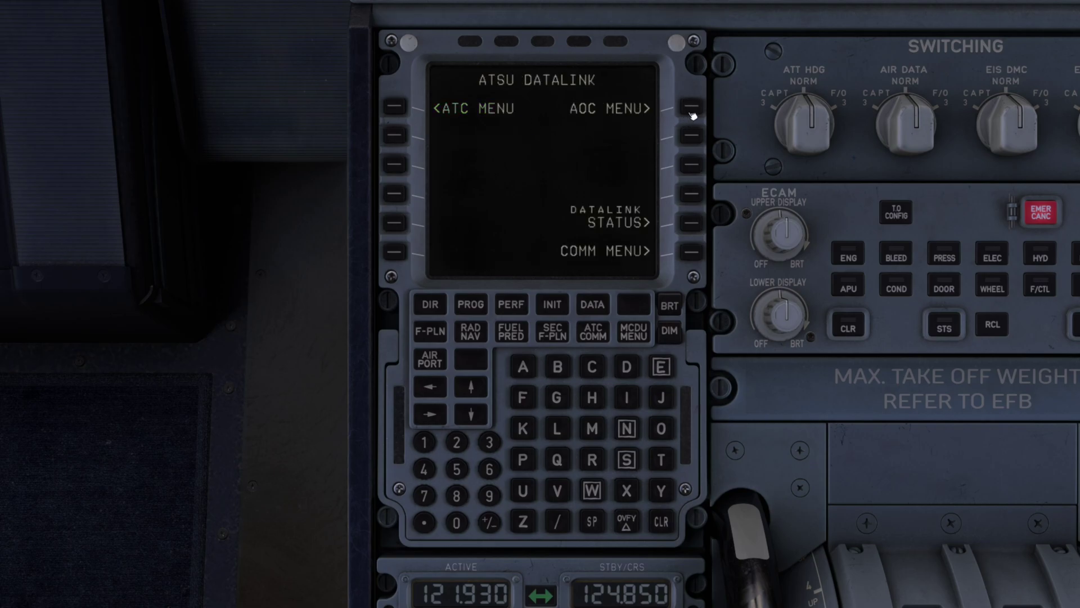
click(401, 137)
click(397, 109)
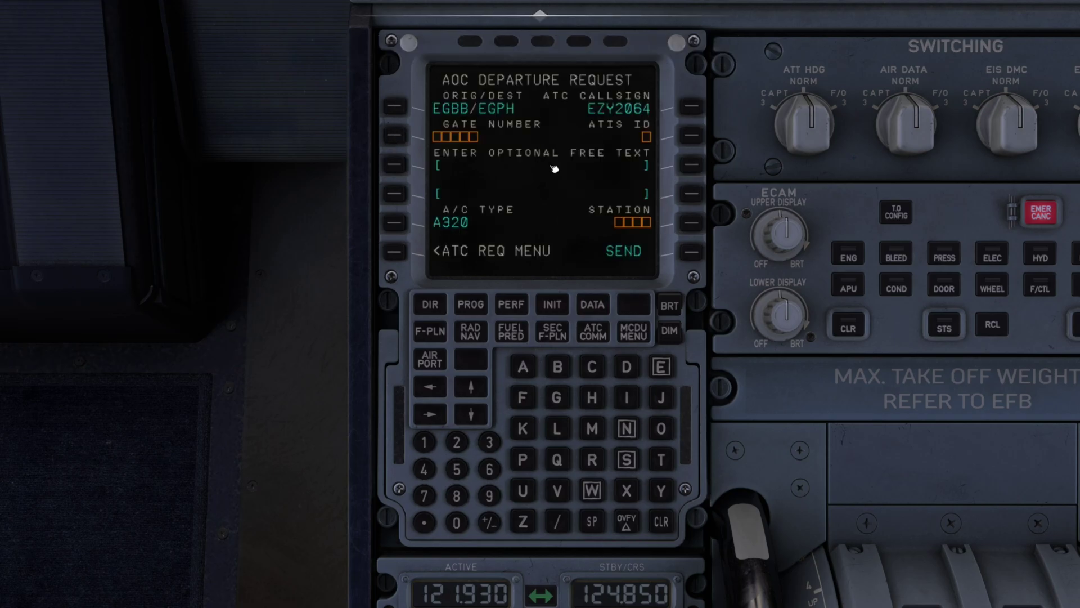
Step: Switch to BeyondATC and tune the Birmingham ATIS frequency 136.030 to listen to the broadcast
mouse_move(566, 31)
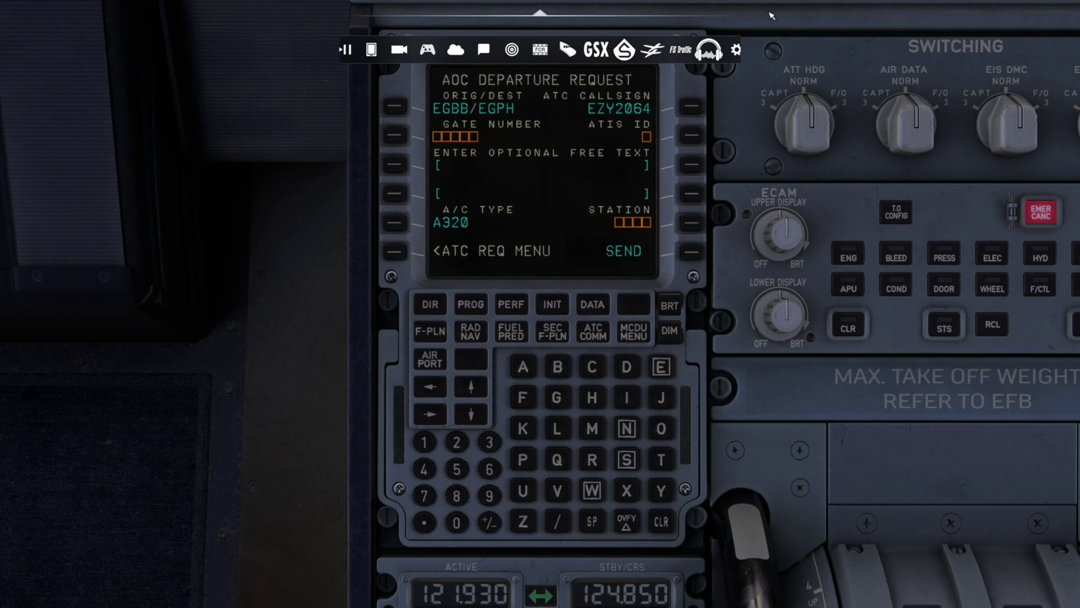
key(alt+Tab)
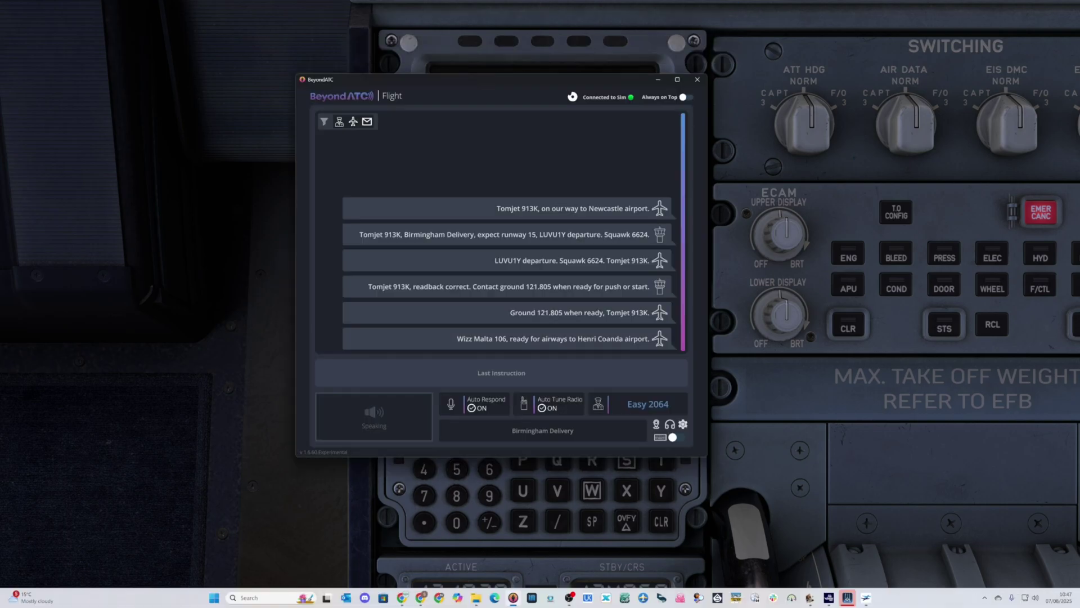
click(669, 426)
click(507, 208)
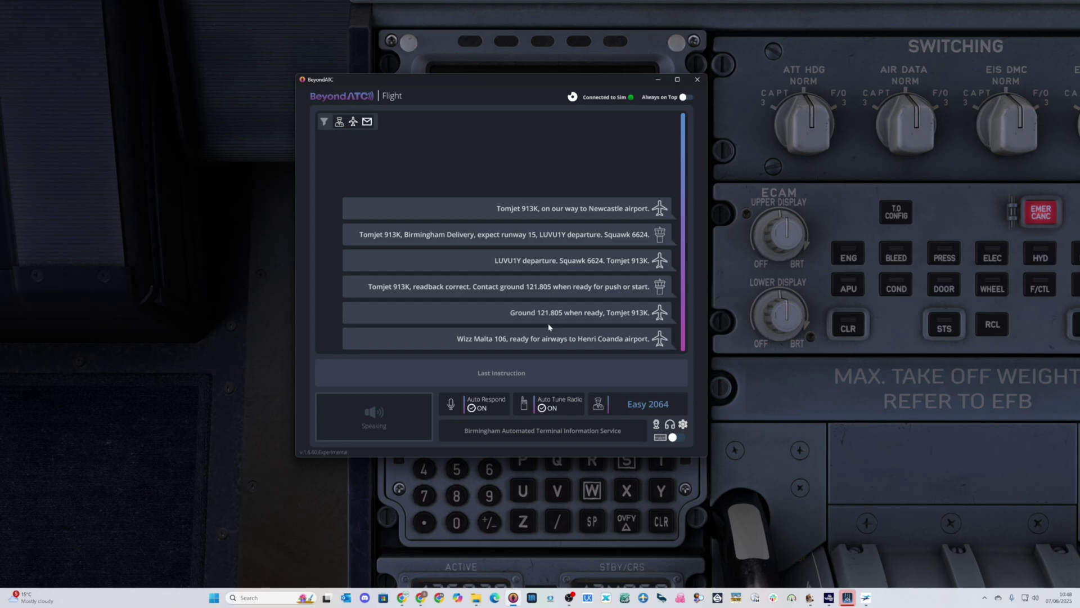
click(668, 426)
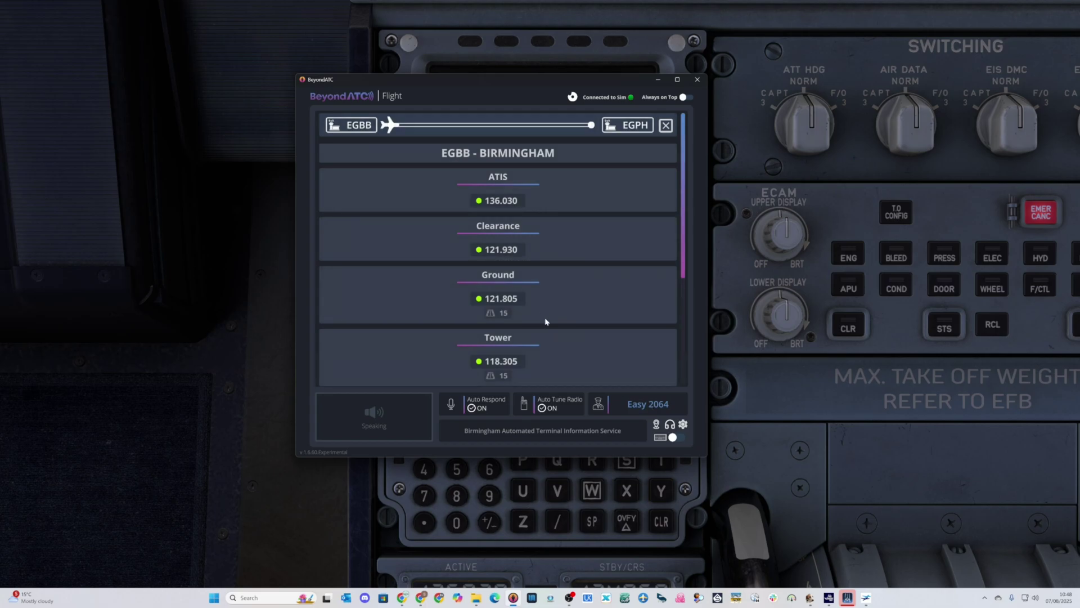
click(500, 202)
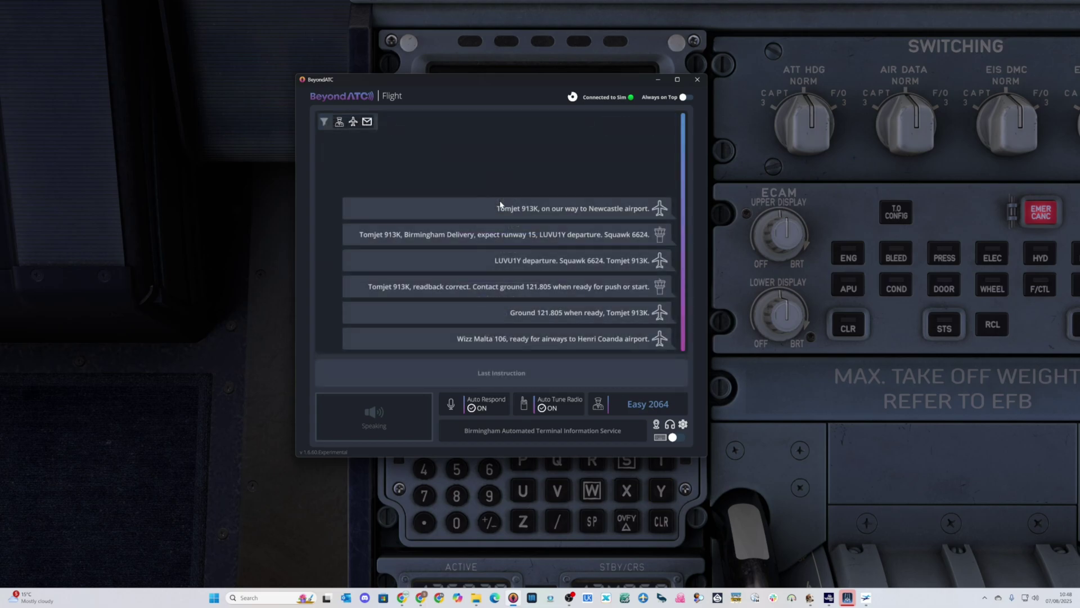
Step: Tune Birmingham clearance on 121.930, filter other aircraft's messages out of the log, and return to the simulator
click(670, 424)
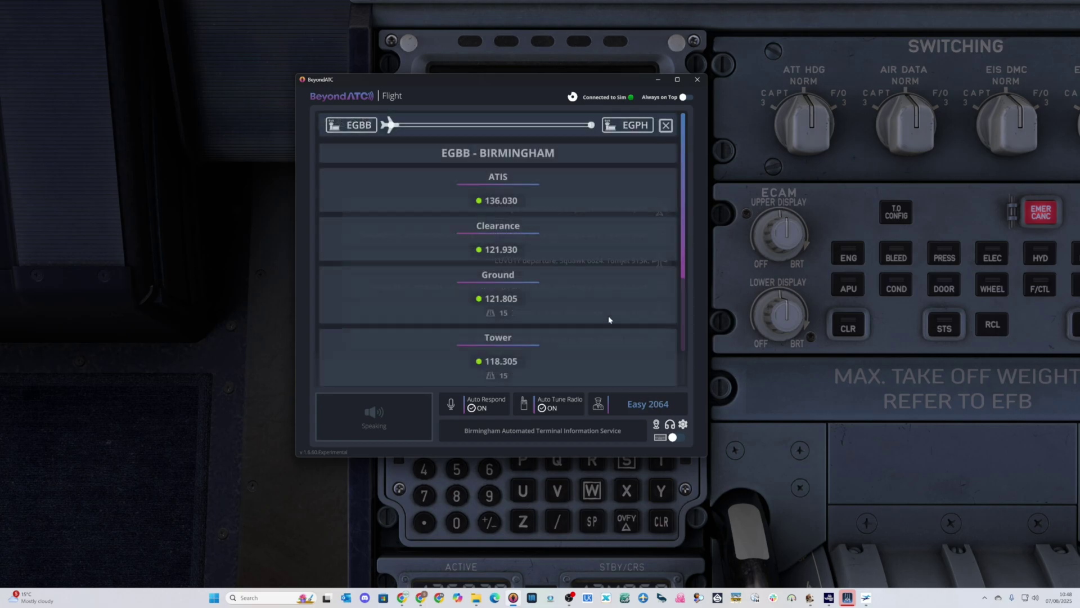
click(519, 239)
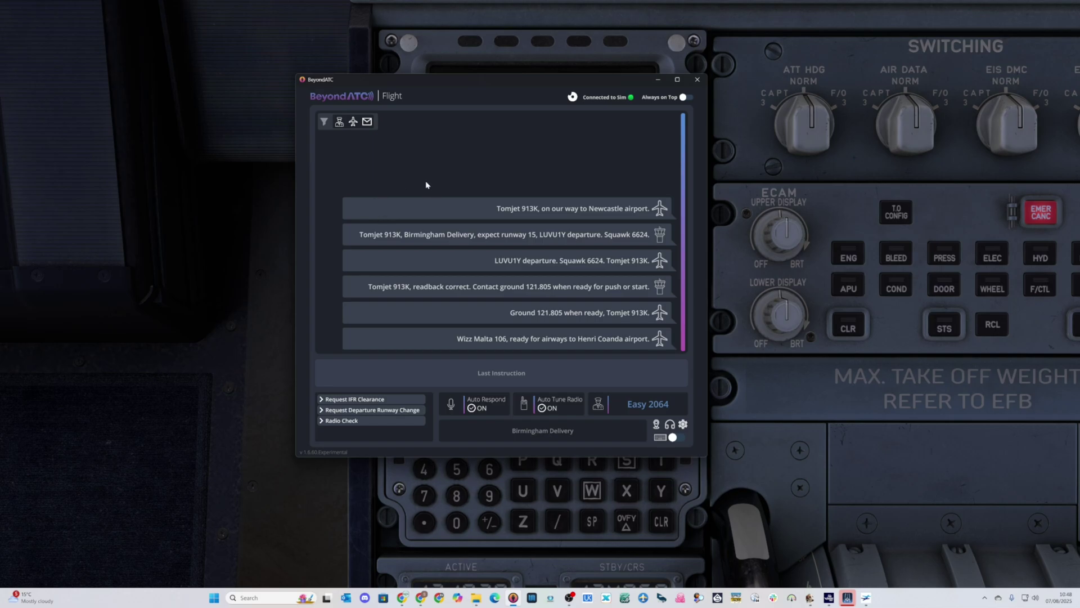
click(353, 123)
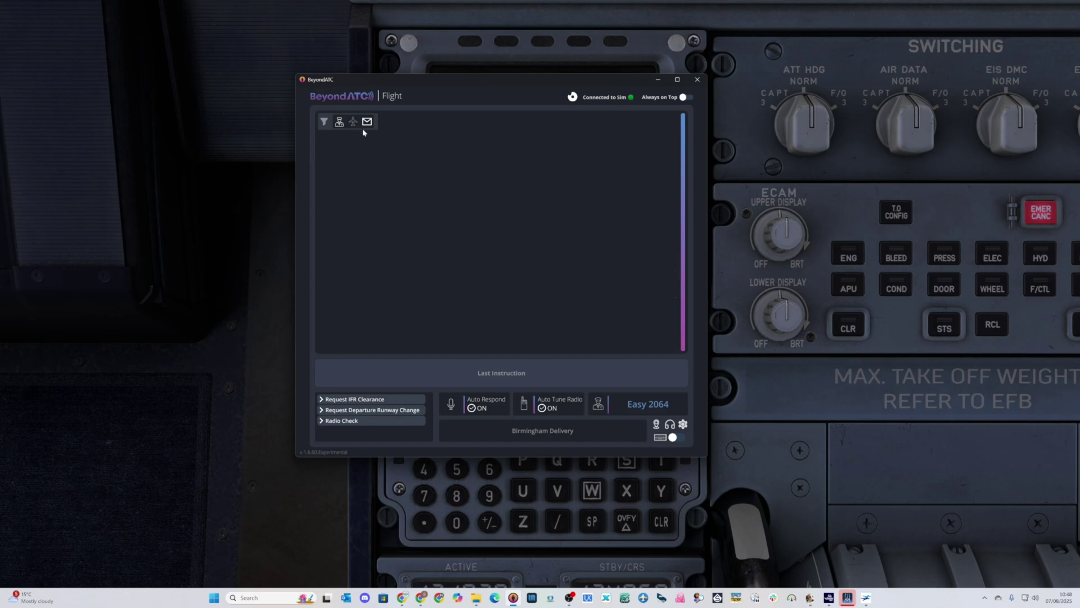
click(801, 437)
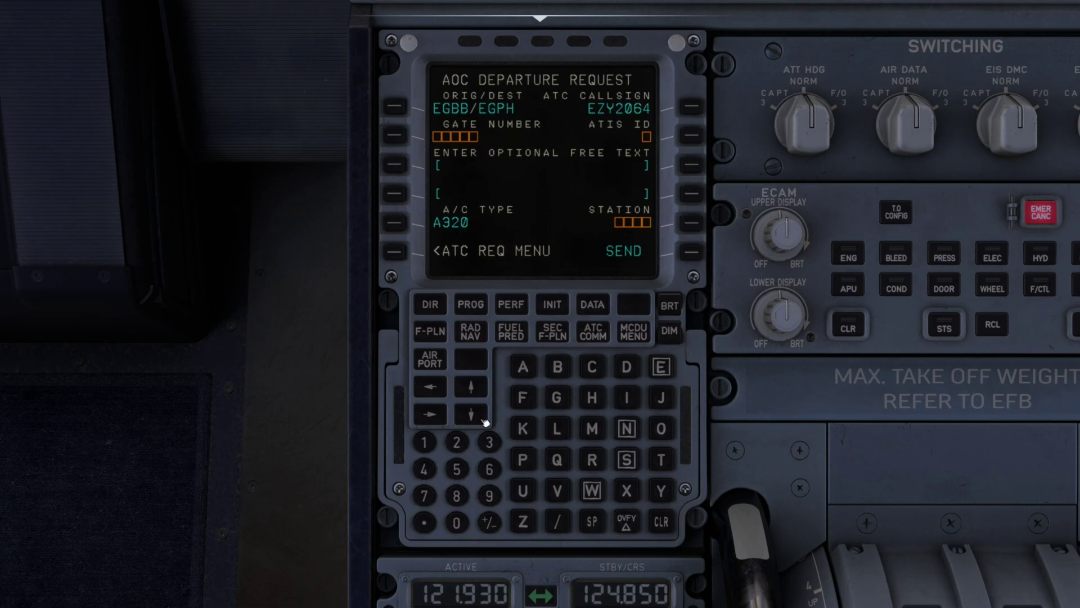
Step: Enter gate number 15 and ATIS ID M in the AOC departure request
click(426, 442)
click(457, 468)
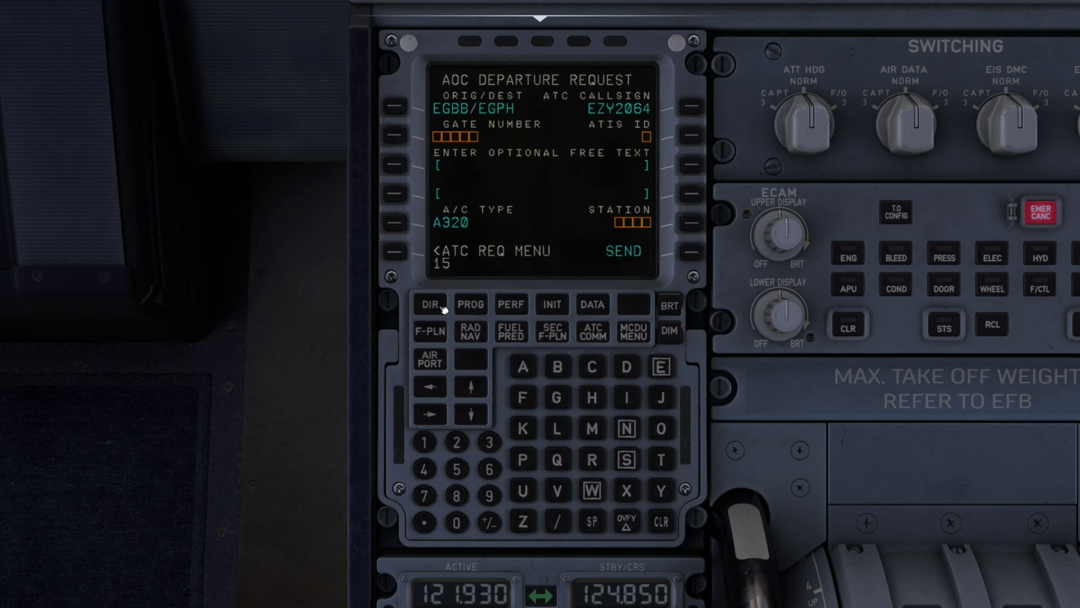
click(395, 136)
click(601, 432)
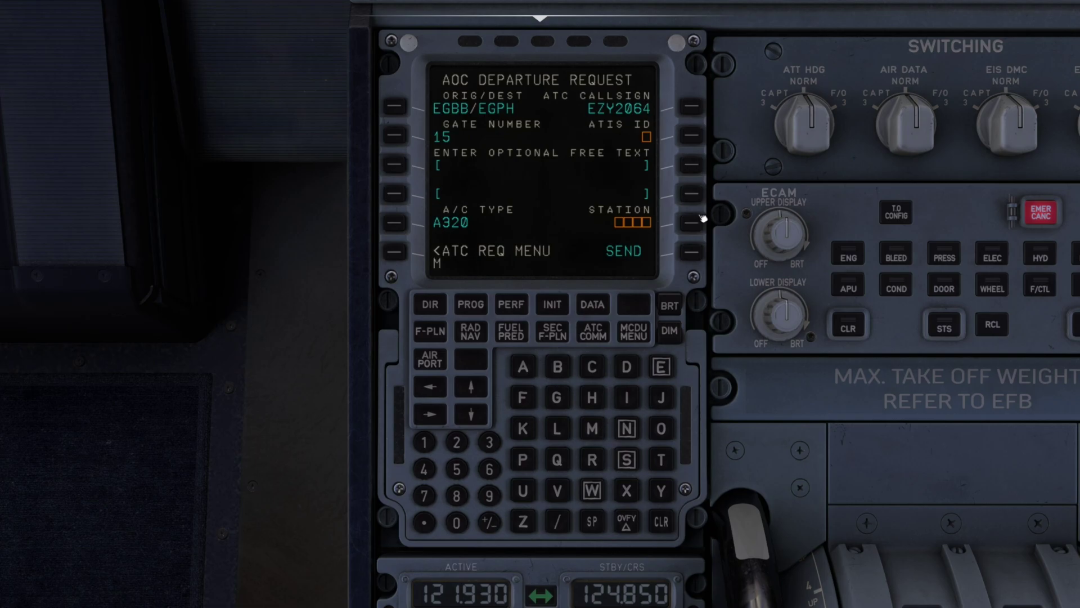
click(693, 137)
Step: Enter EGBB as the station and send the AOC departure request
click(662, 366)
click(559, 401)
click(557, 368)
click(558, 368)
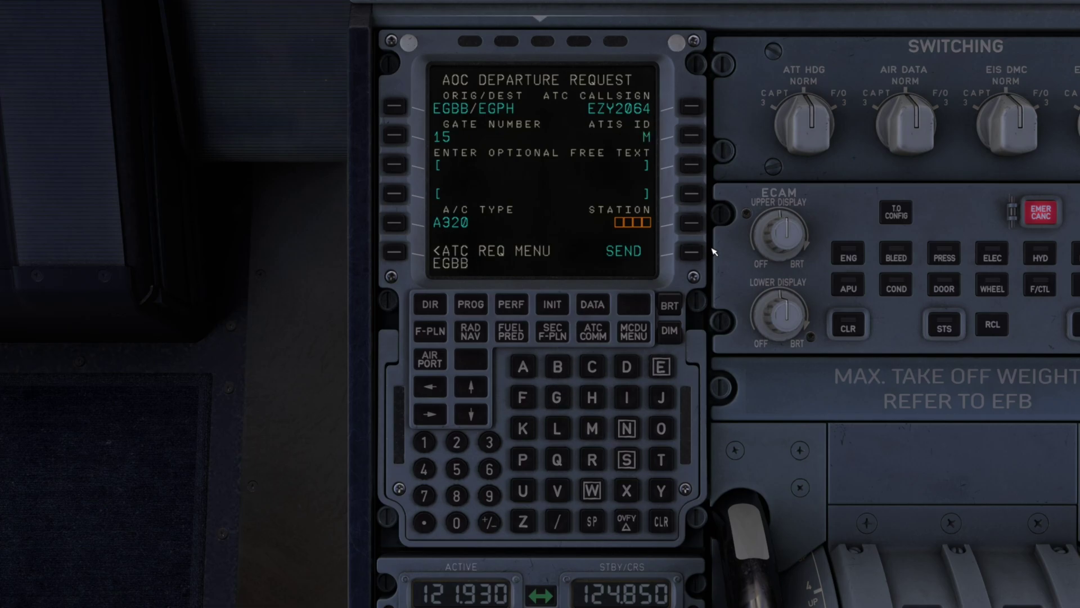
click(691, 224)
click(693, 254)
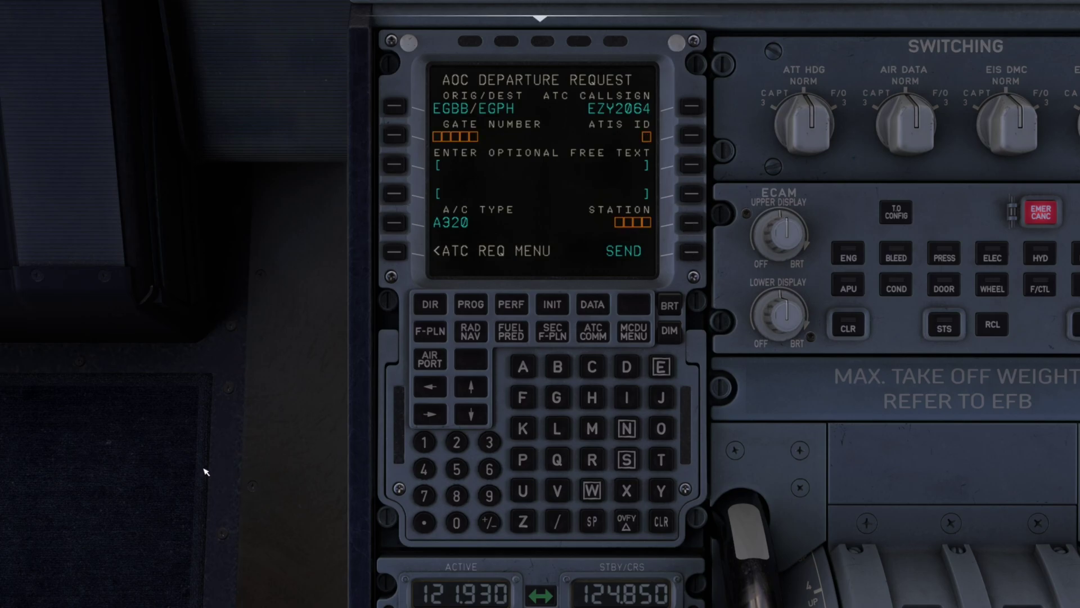
Step: Turn up the brightness of the captain's DCDU display below the instrument panel
key(ctrl+space)
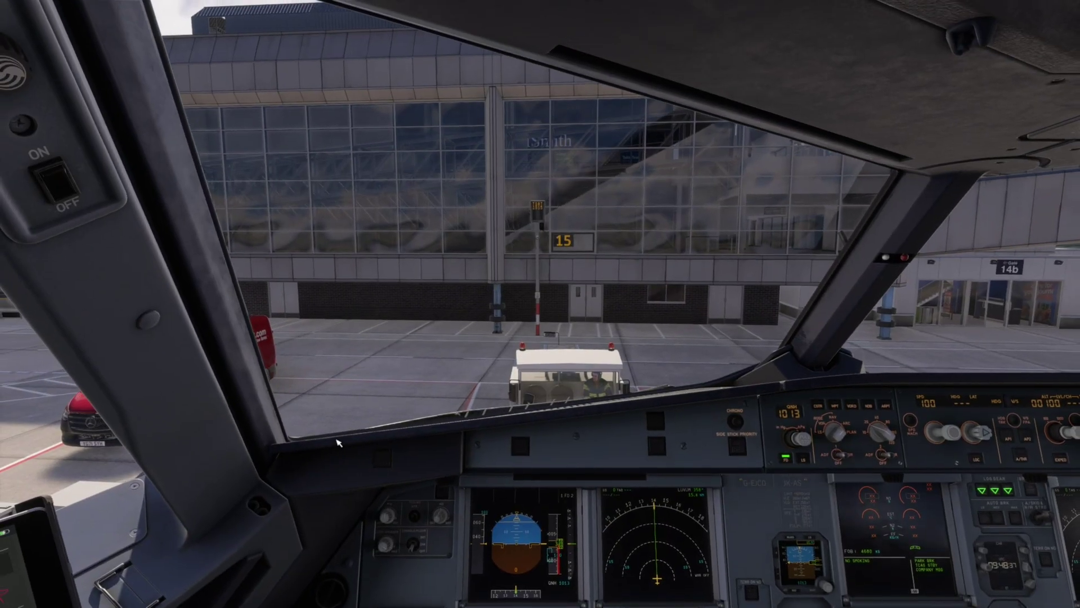
right_click(339, 444)
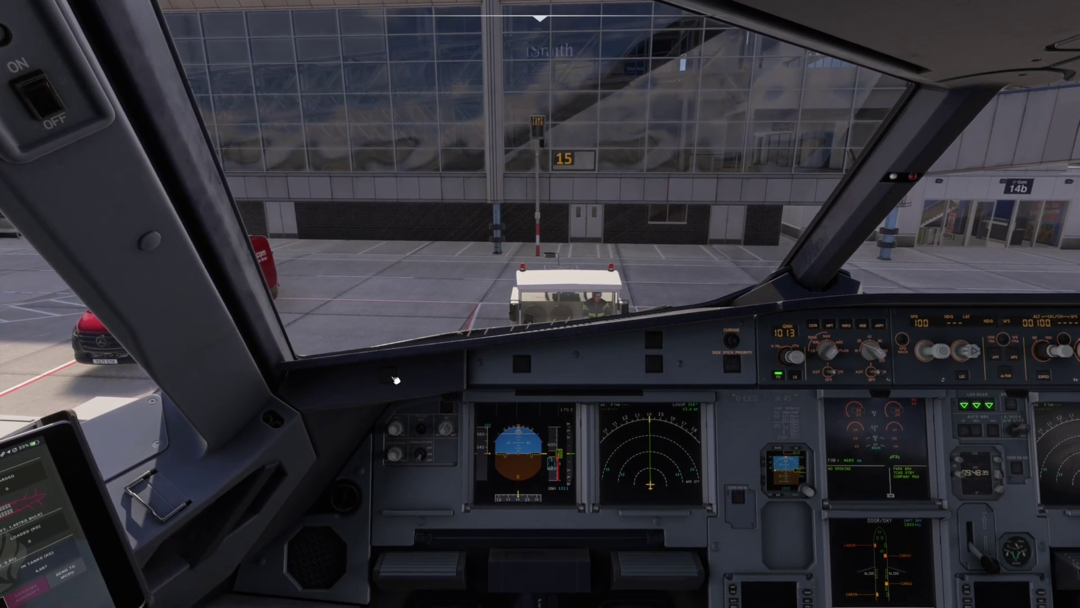
right_click(402, 374)
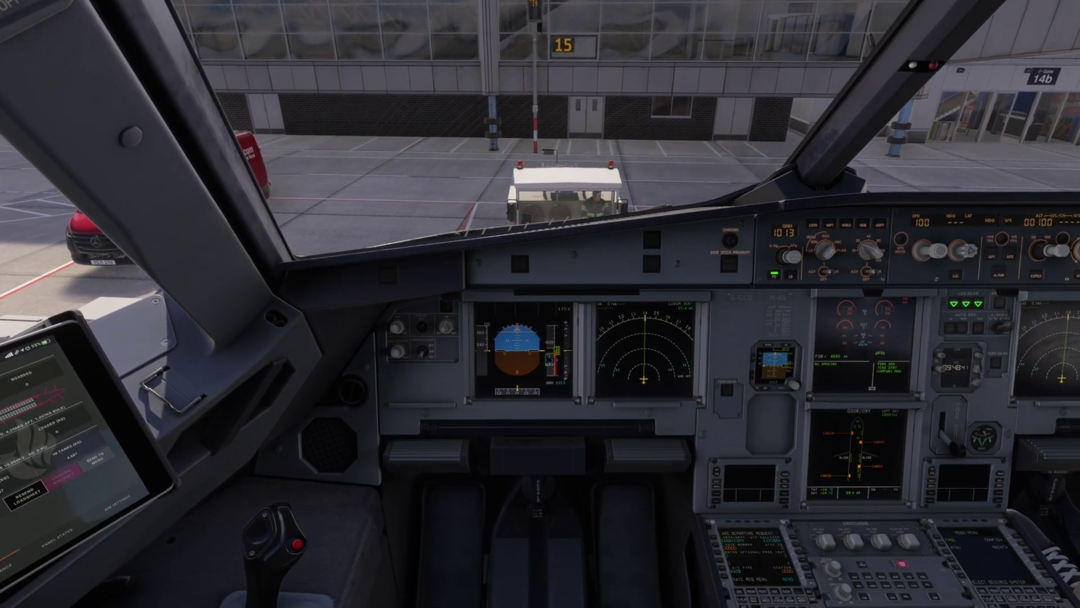
scroll(403, 374, up, 5)
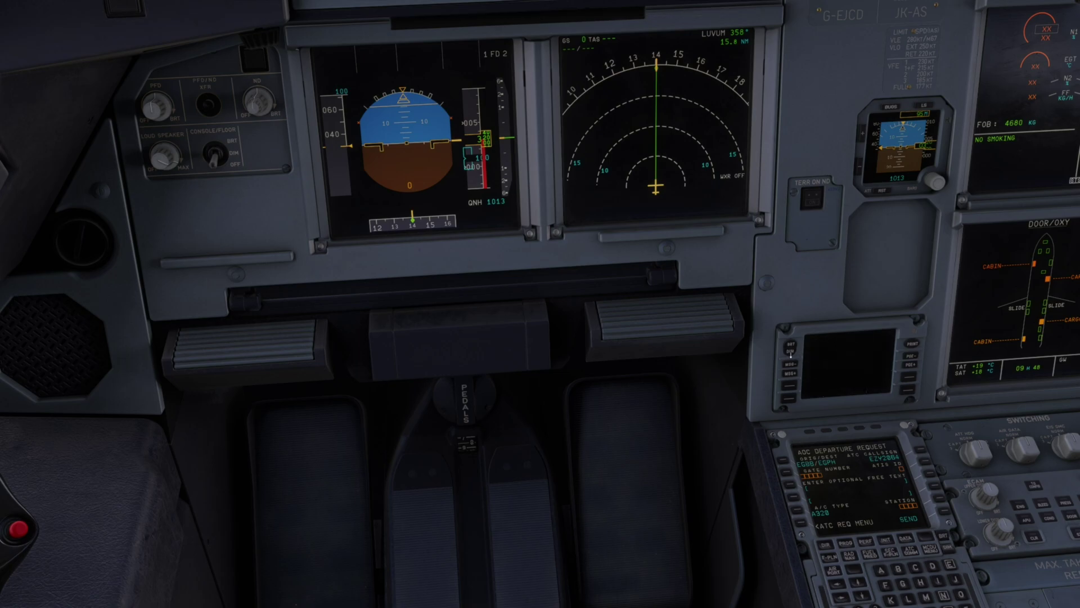
click(792, 340)
drag(671, 432, 663, 315)
scroll(671, 432, down, 3)
Step: Switch to BeyondATC to read the datalink clearance messages, and move its window up out of the way
mouse_move(389, 61)
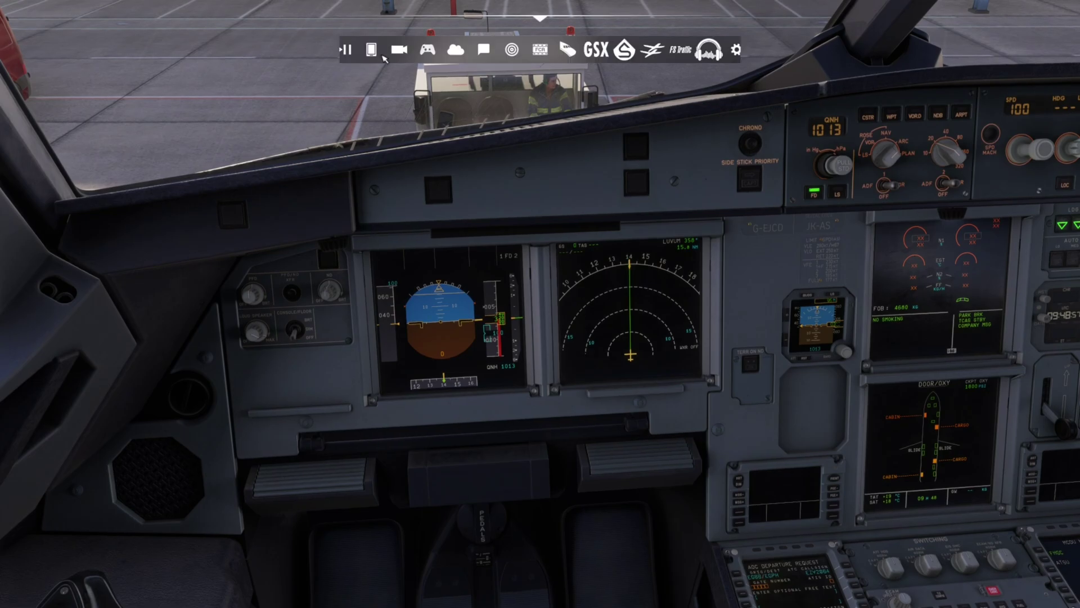
key(alt+Tab)
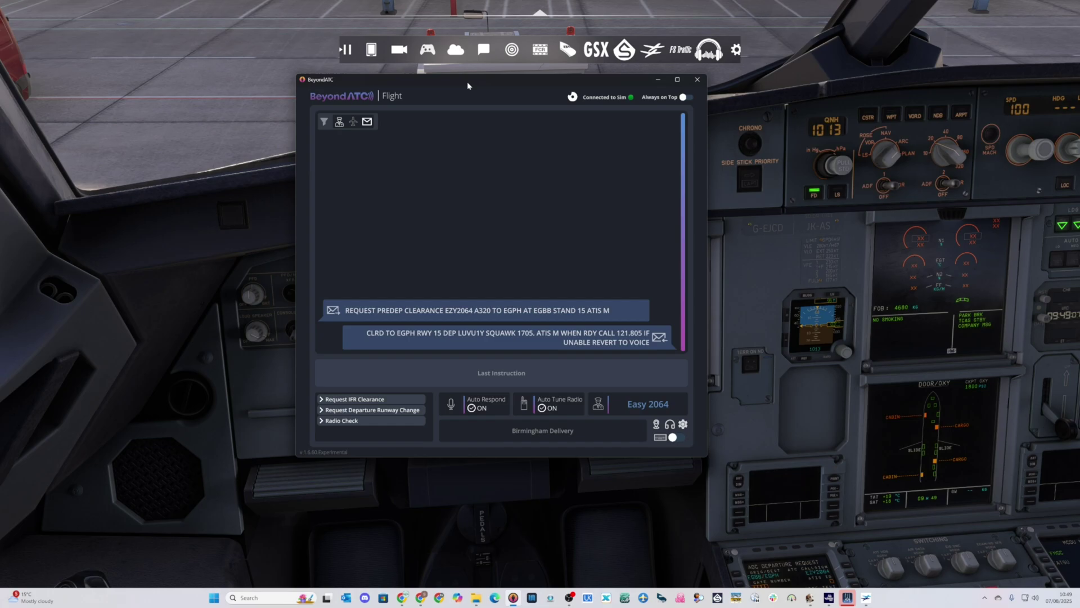
drag(467, 82, 497, 0)
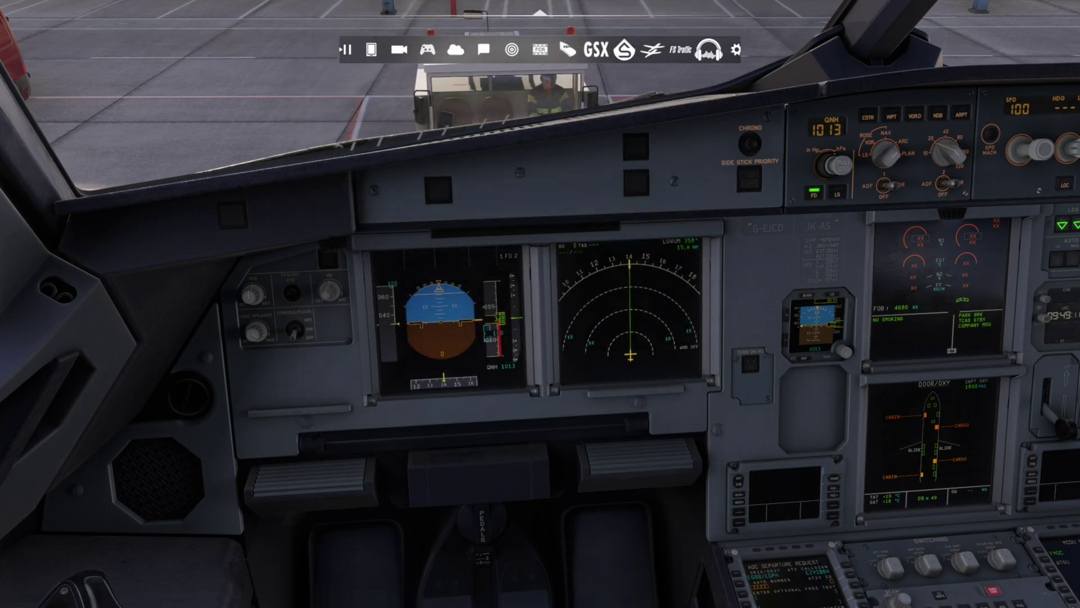
Step: Return to the simulator's MCDU and open the latest pre-departure clearance entry in the AOC received messages
drag(490, 465, 493, 468)
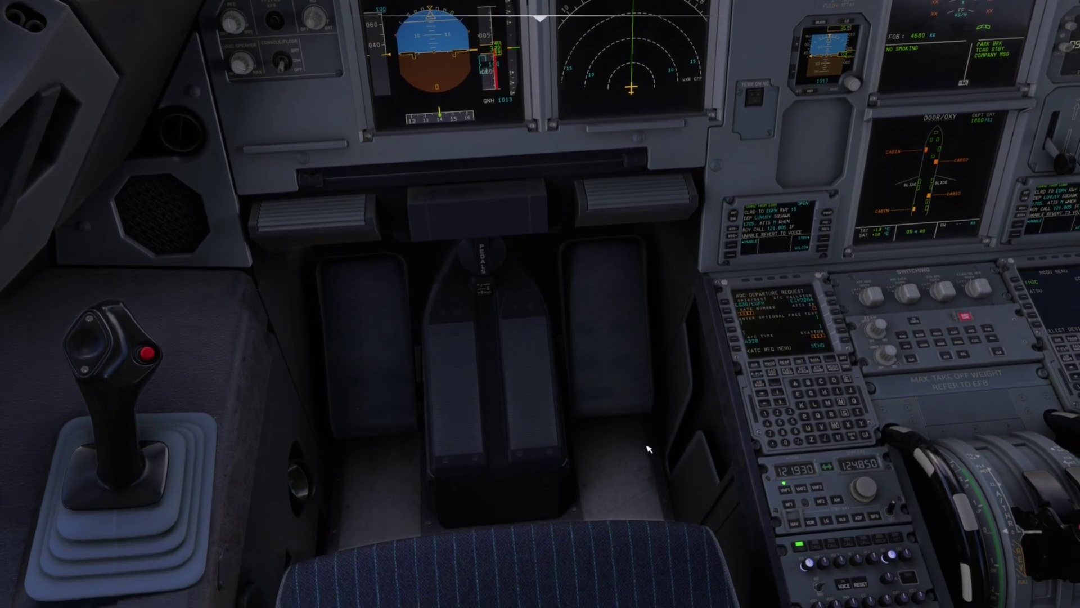
key(ctrl+3)
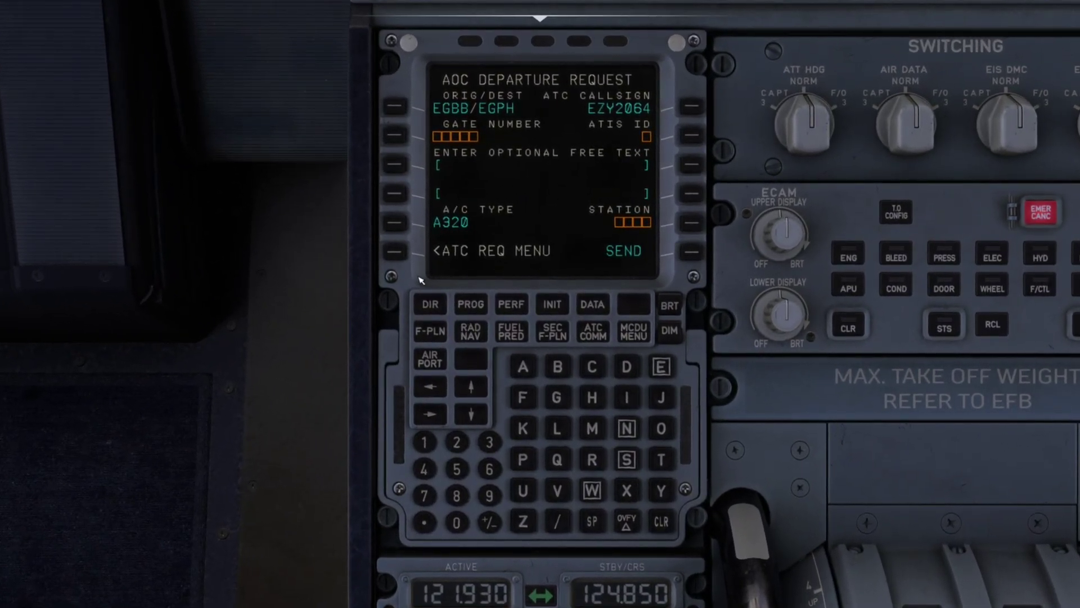
click(397, 257)
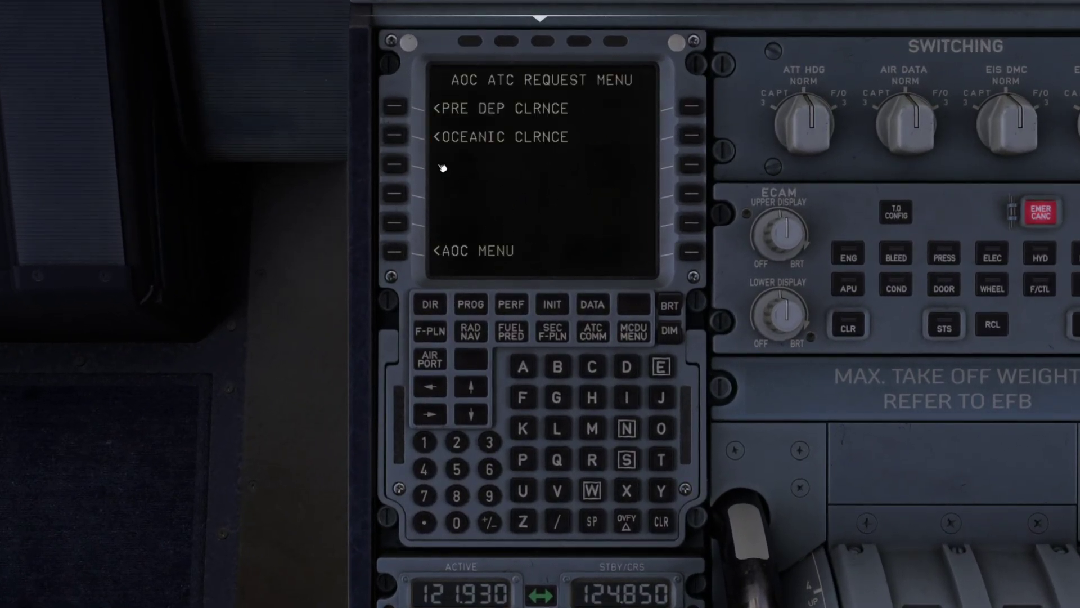
click(399, 260)
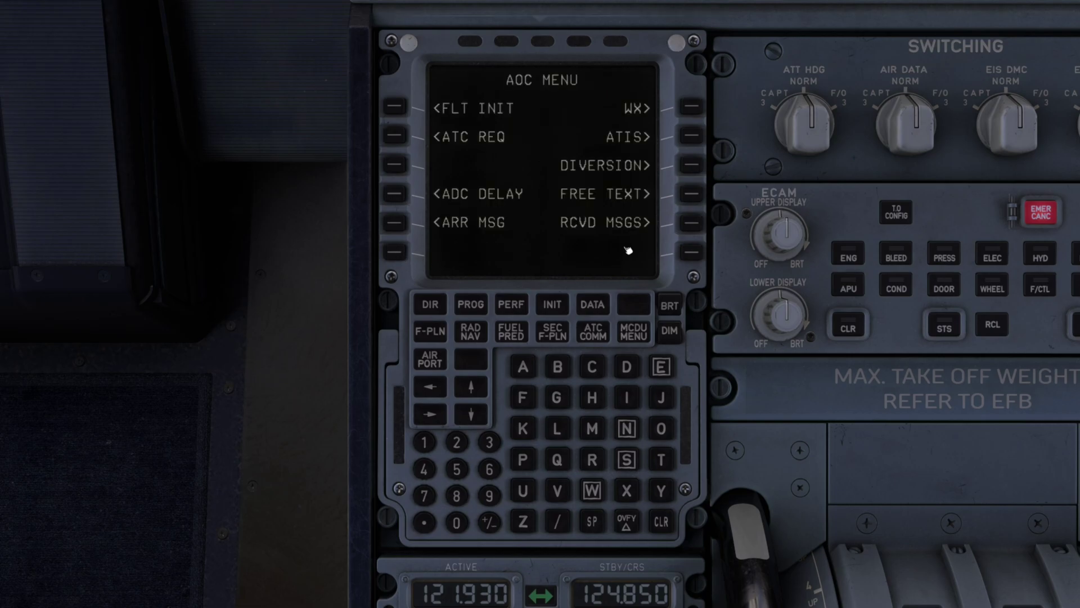
click(687, 228)
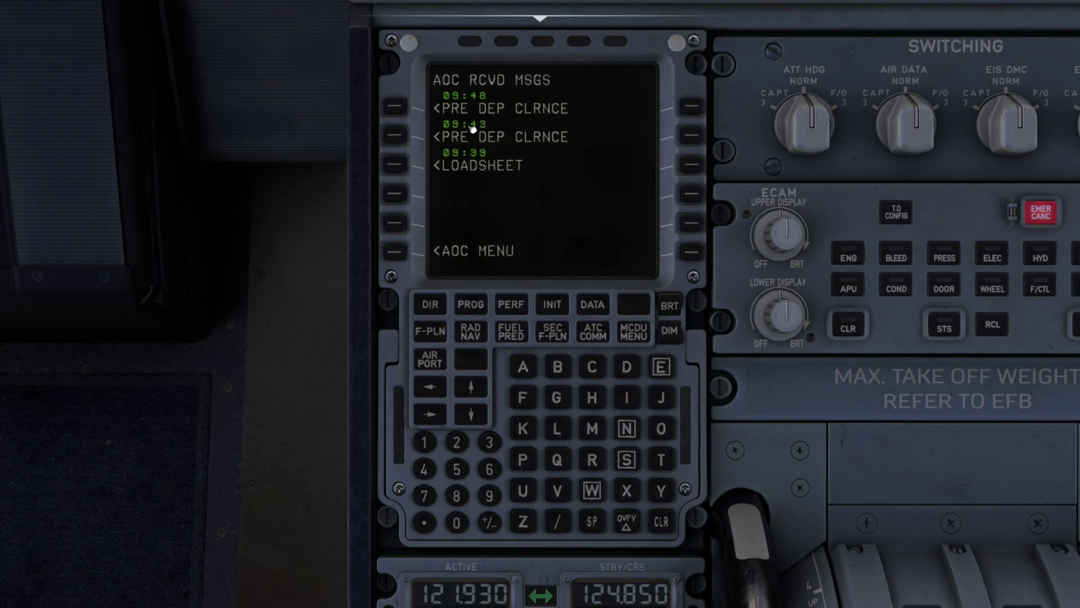
click(403, 109)
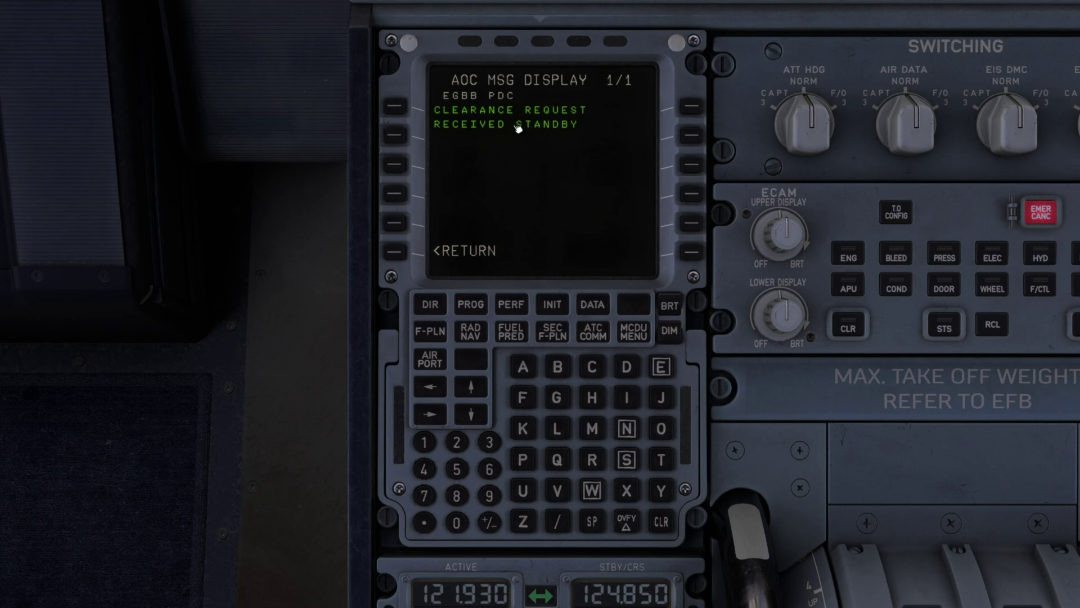
Step: Read the EGBB departure clearance on the captain's DCDU and reply WILCO
key(ctrl+space)
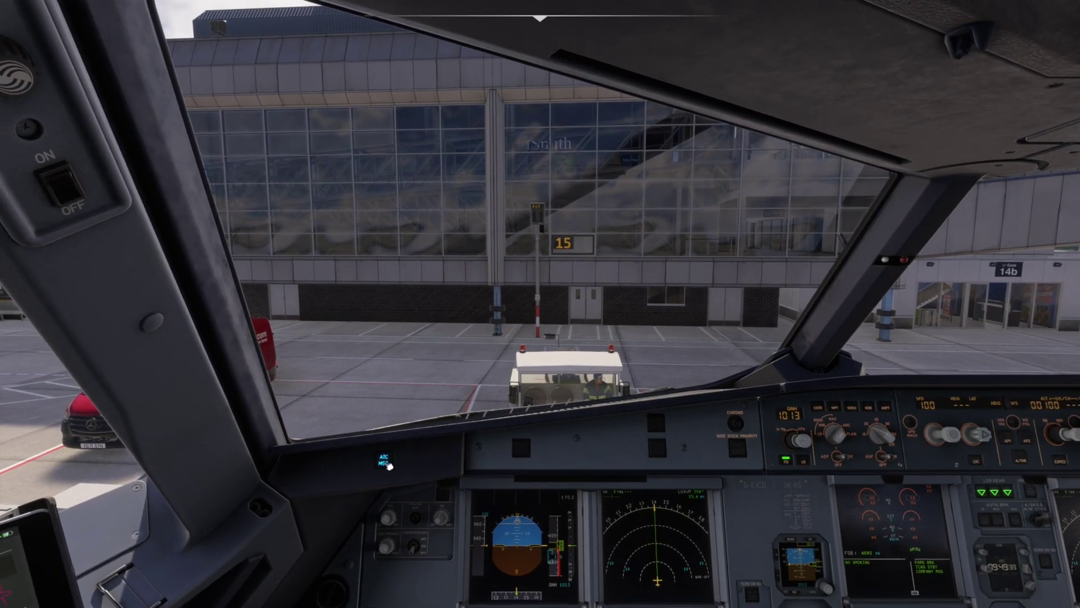
key(ctrl+1)
scroll(757, 398, up, 5)
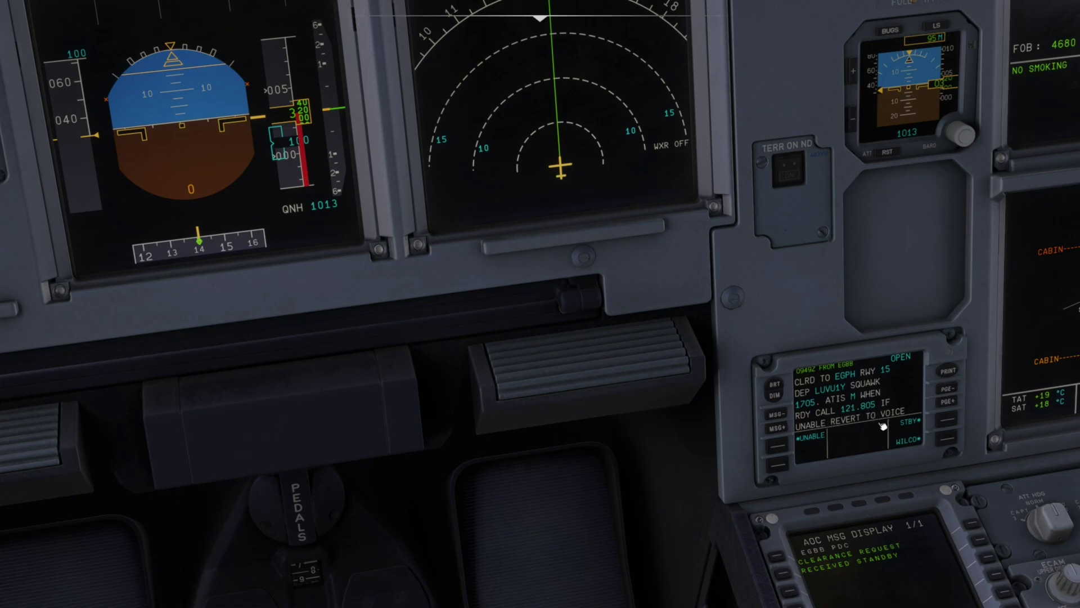
click(950, 449)
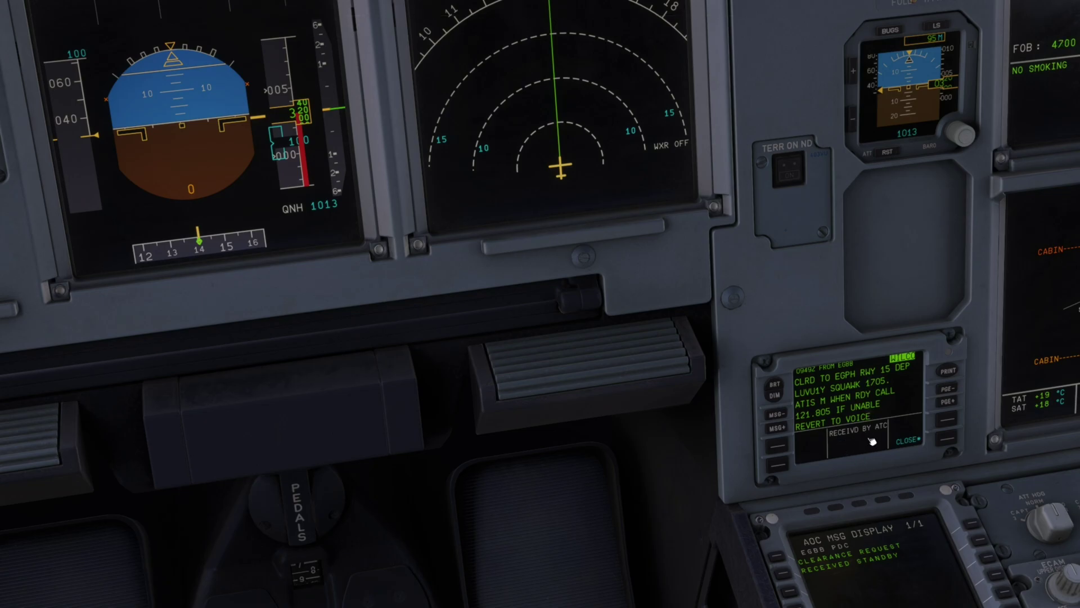
Step: Check the BeyondATC message log for the WILCO reply and ATC's response, and return to the simulator
mouse_move(540, 14)
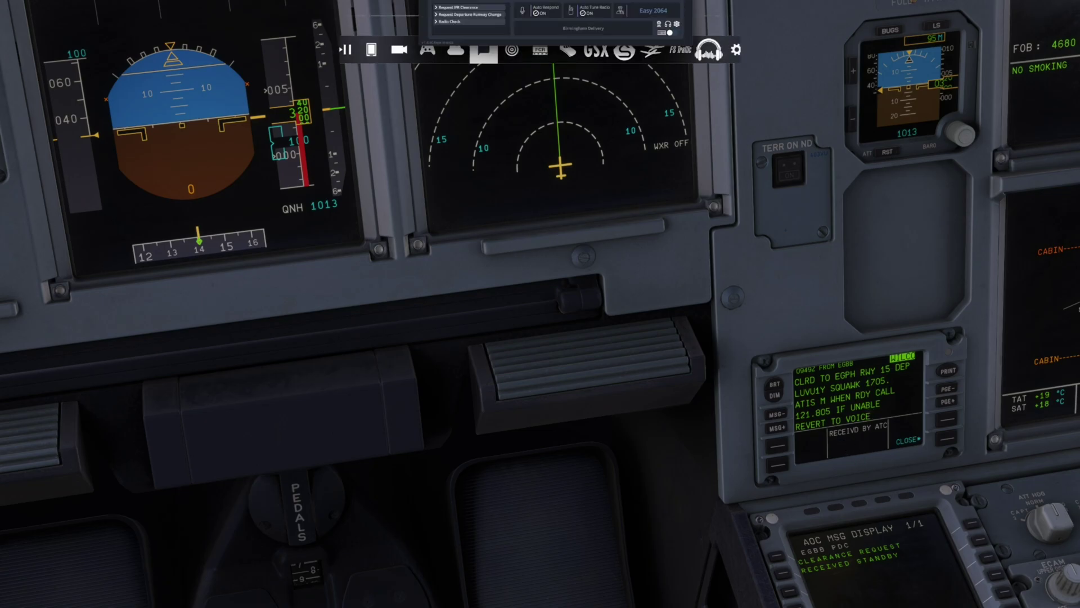
click(484, 49)
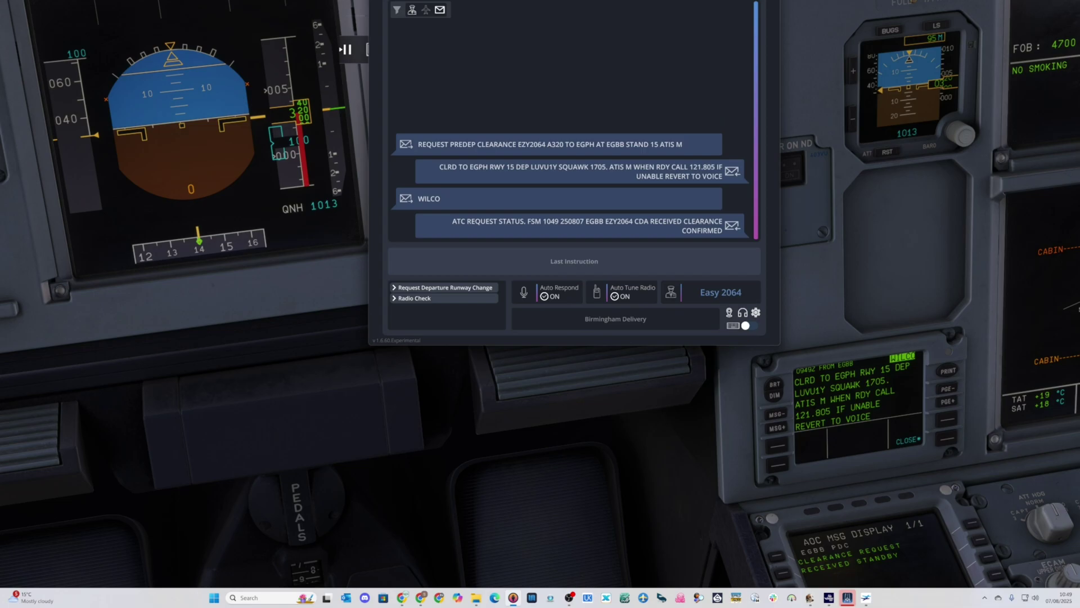
key(alt+Tab)
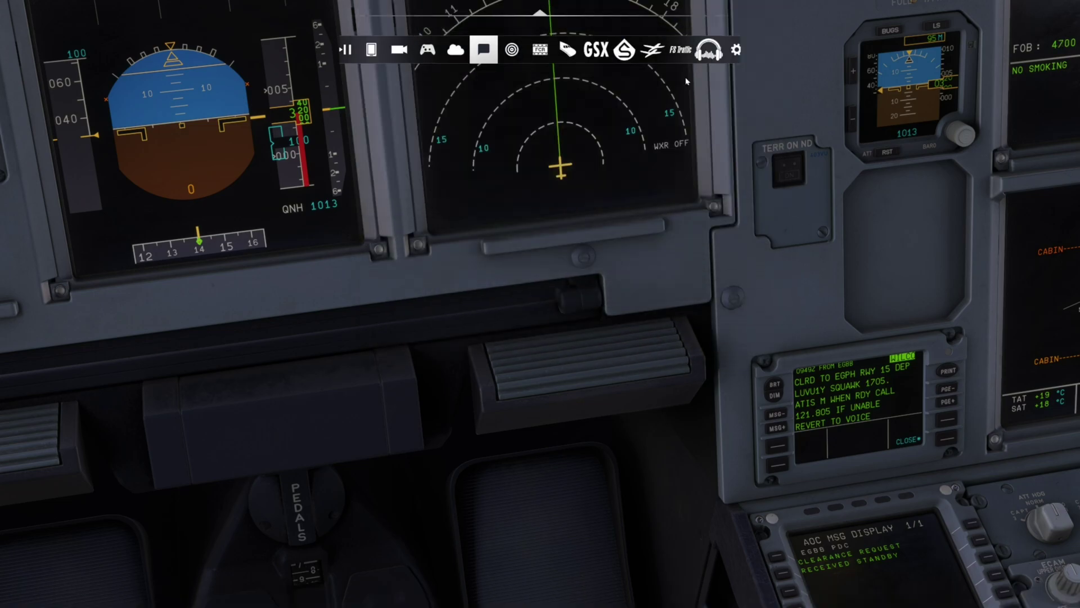
Step: Close the acknowledged clearance on the DCDU, and review and close the ATC request status message
click(952, 445)
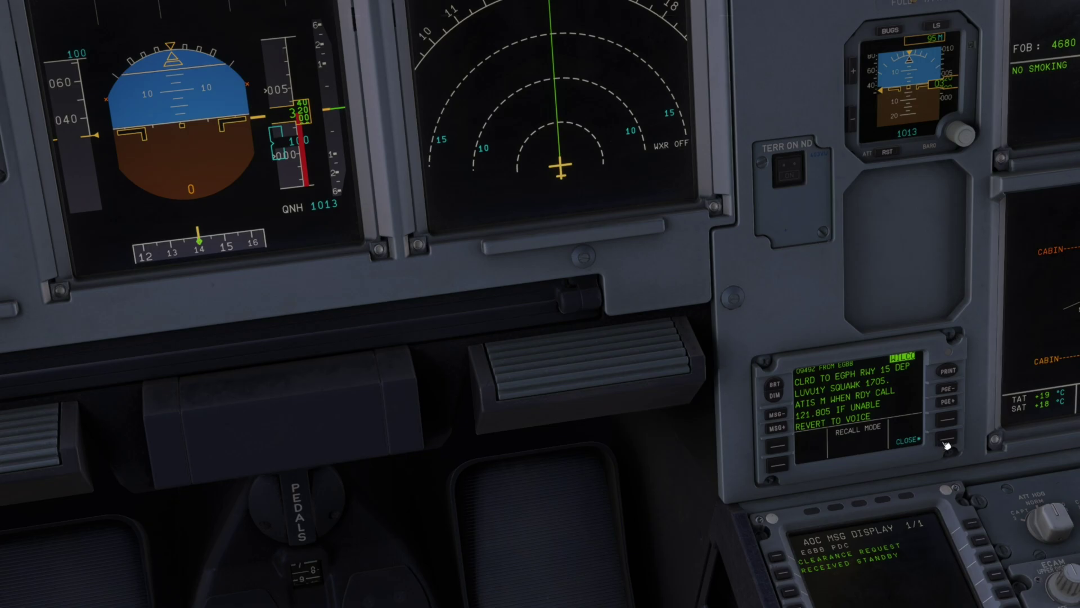
click(947, 446)
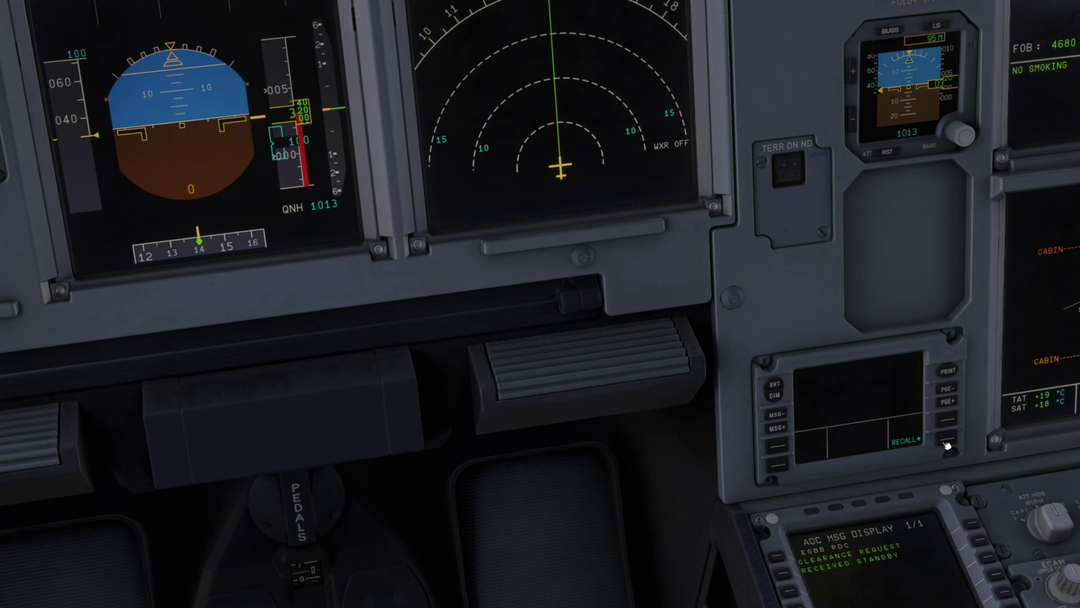
scroll(682, 443, down, 5)
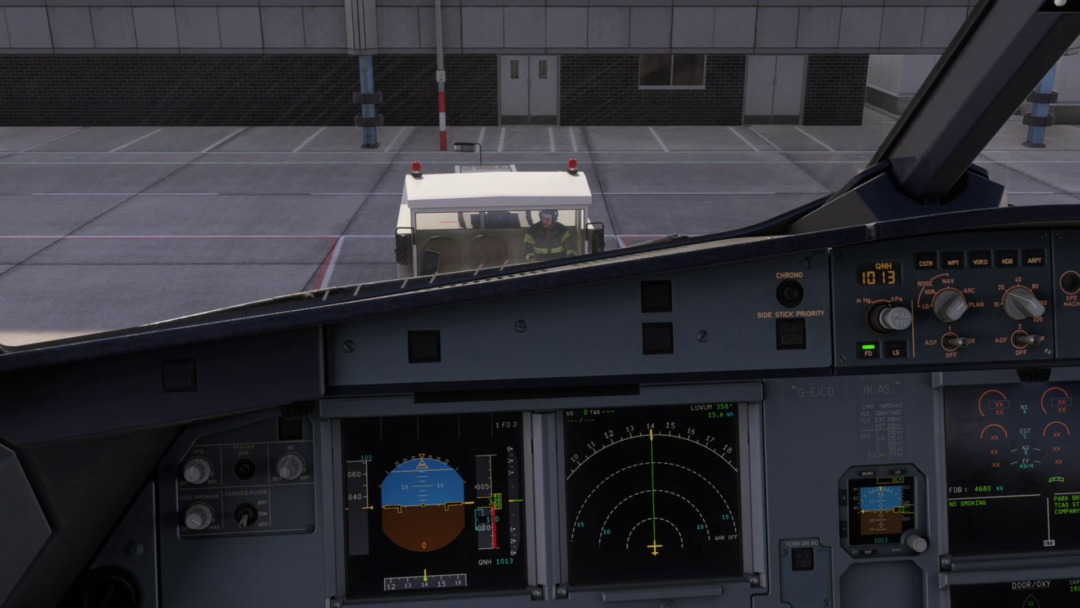
drag(698, 225, 698, 281)
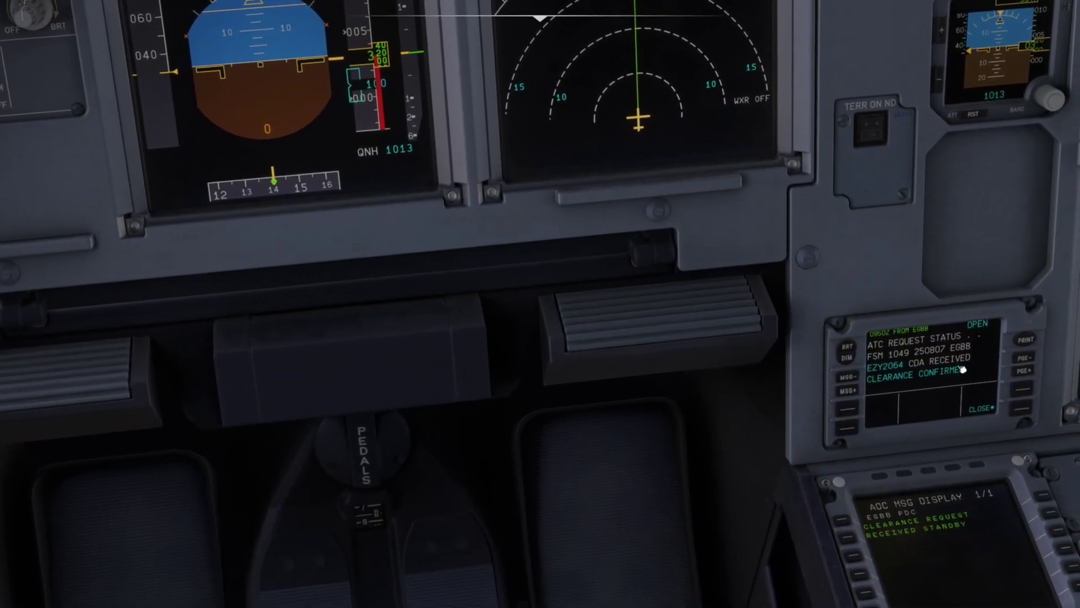
click(1022, 408)
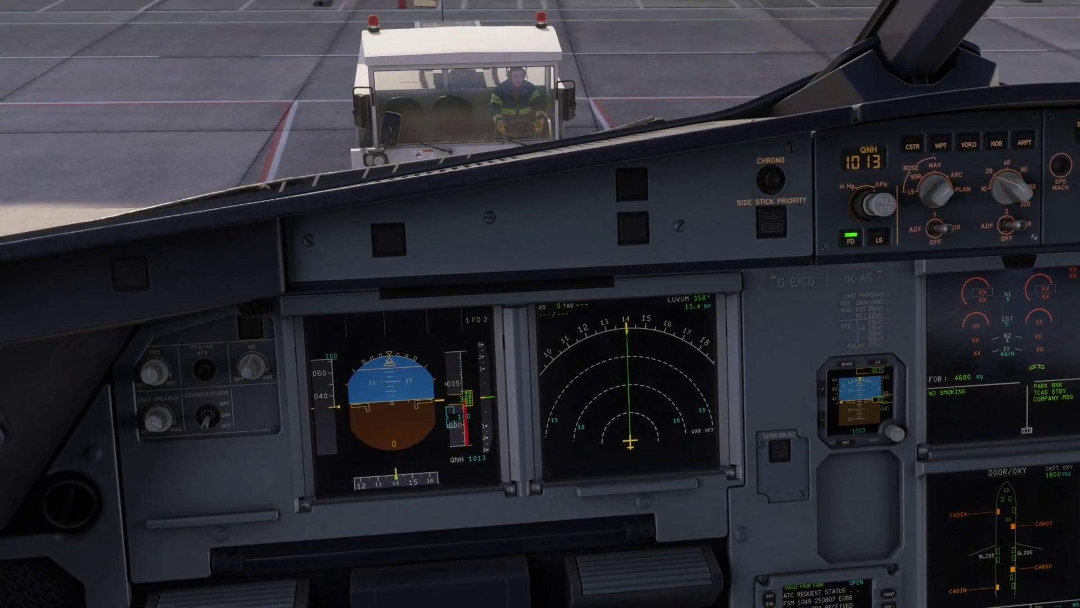